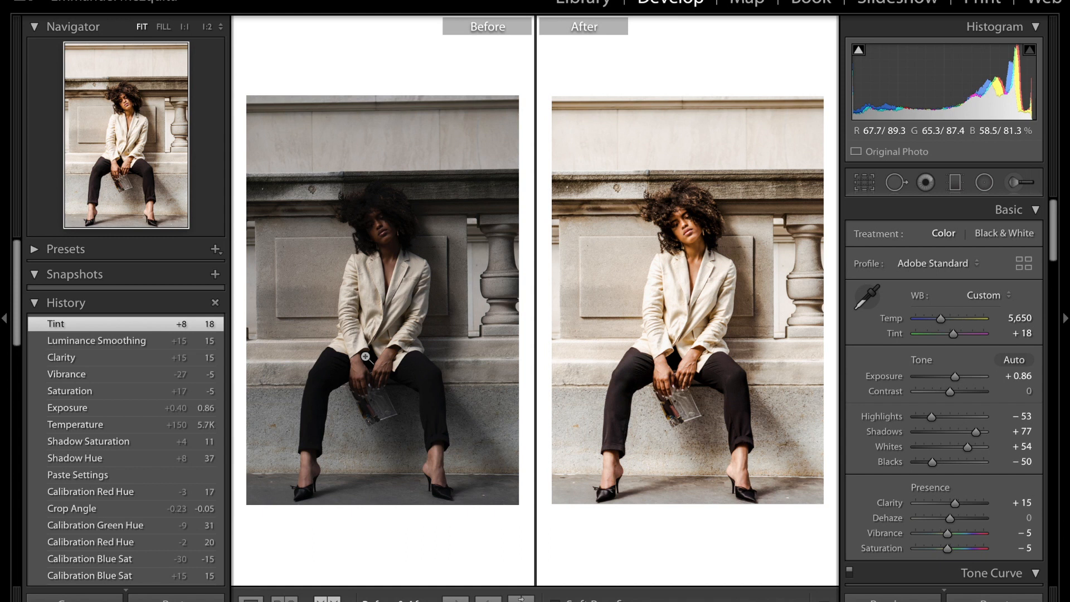
Close the before/after comparison and reset all develop settings on the portrait
{"action": "key", "text": "y"}
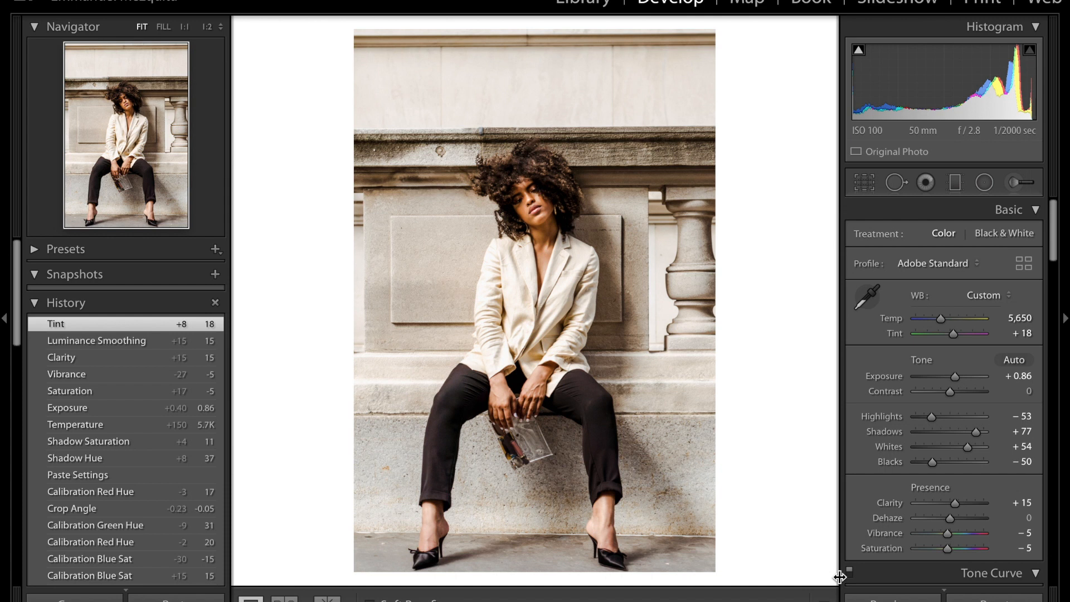
{"action": "key", "text": "ctrl+shift+r"}
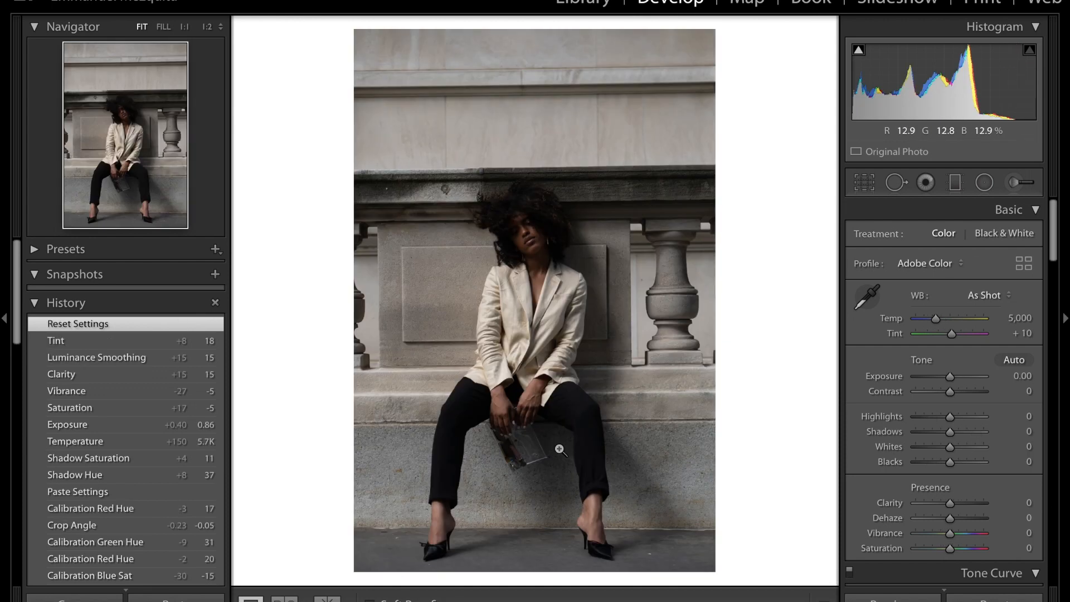
Straighten the photo with a crop angle of −0.05 and apply the crop
{"action": "left_click", "coordinate": [865, 183]}
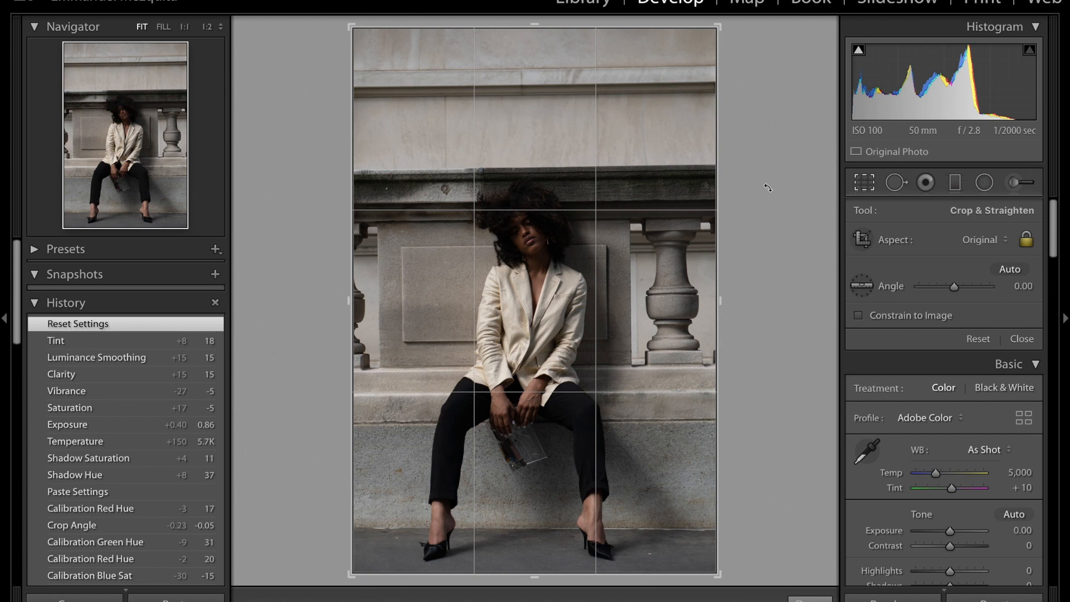
{"action": "left_click", "coordinate": [1023, 286]}
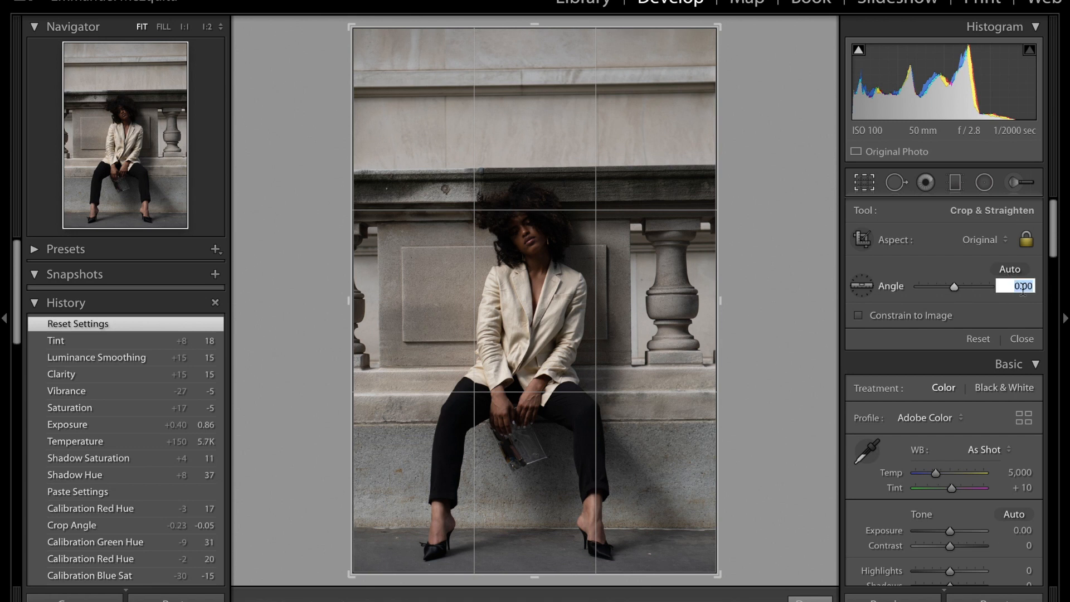
{"action": "left_click_drag", "start_coordinate": [950, 284], "coordinate": [950, 285]}
{"action": "key", "text": "Return"}
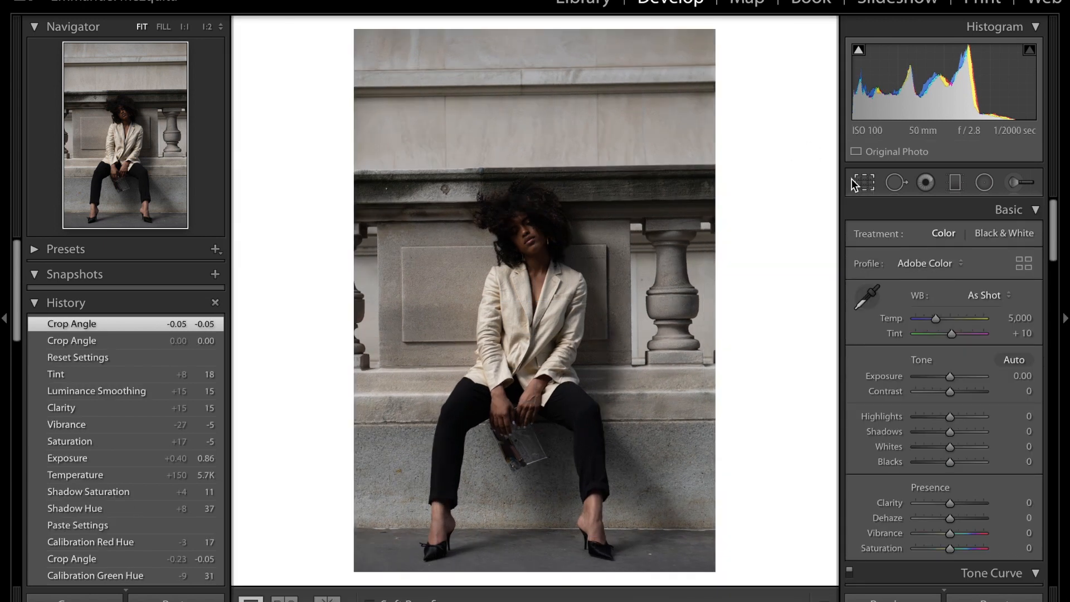
Crop the photo slightly tighter around the seated woman at the original aspect ratio and rotate the crop to an angle of 0.92
{"action": "key", "text": "r"}
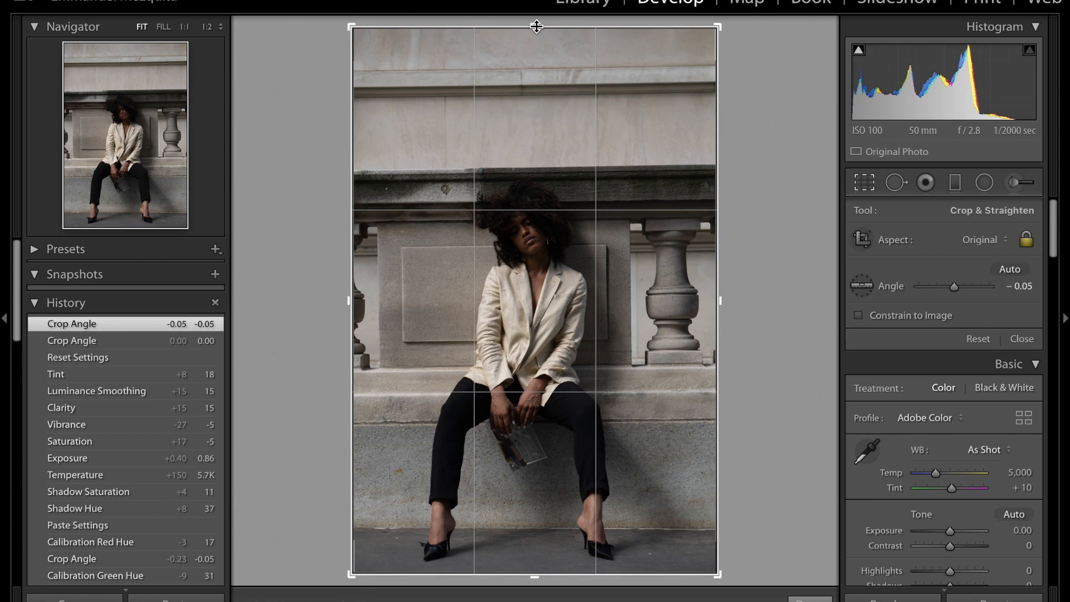
{"action": "left_click_drag", "start_coordinate": [537, 26], "coordinate": [538, 49]}
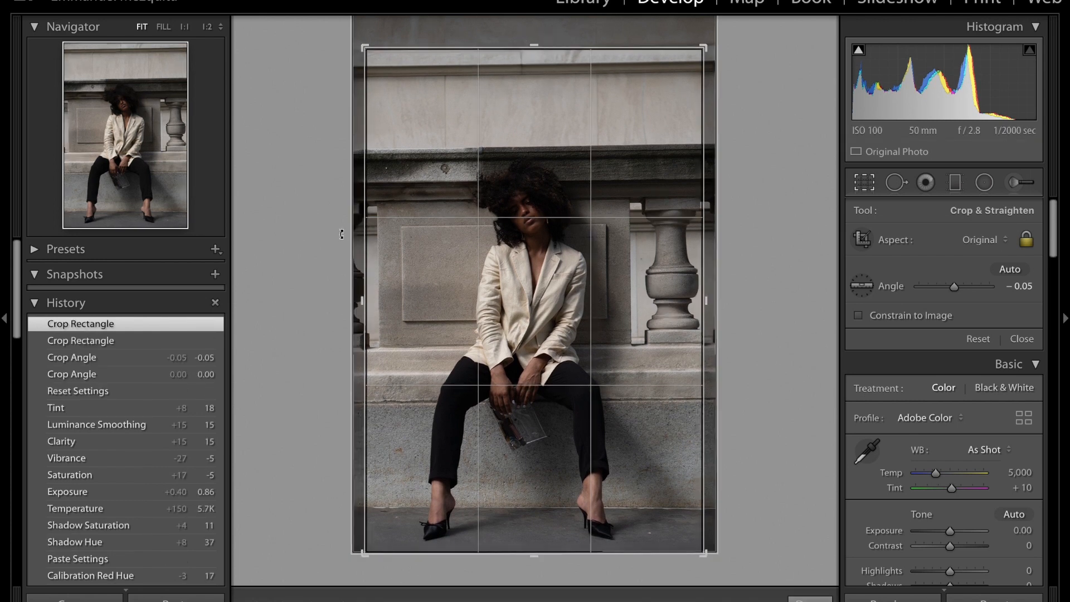
{"action": "left_click_drag", "start_coordinate": [410, 302], "coordinate": [408, 301]}
{"action": "left_click", "coordinate": [1022, 338]}
Turn on Remove Chromatic Aberration and Enable Profile Corrections in the lens corrections
{"action": "scroll", "coordinate": [948, 357], "scroll_direction": "down", "scroll_amount": 10}
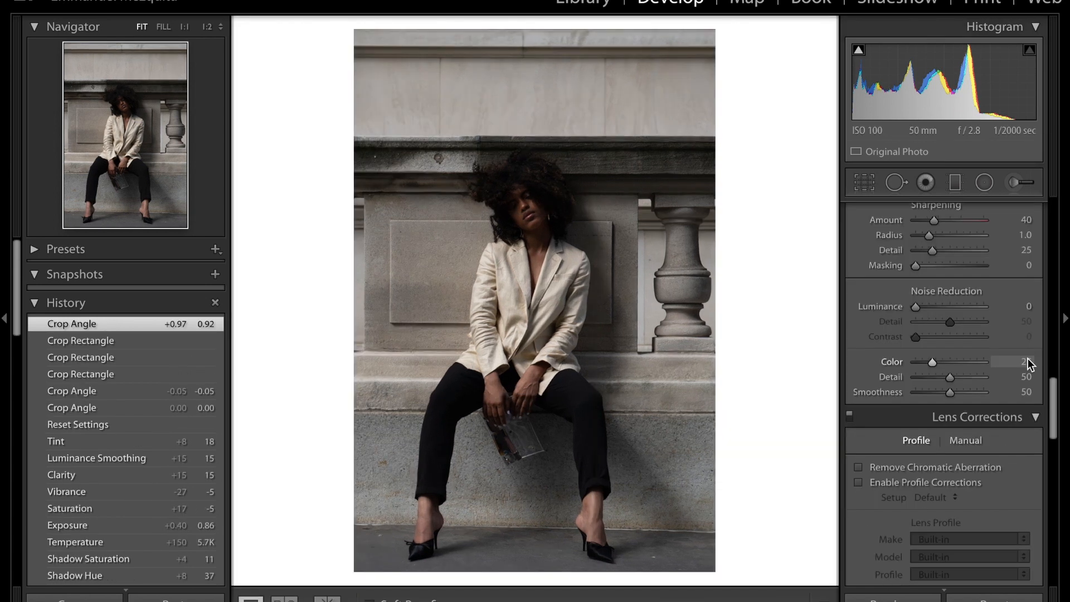
{"action": "scroll", "coordinate": [923, 325], "scroll_direction": "up", "scroll_amount": 3}
{"action": "left_click", "coordinate": [859, 296]}
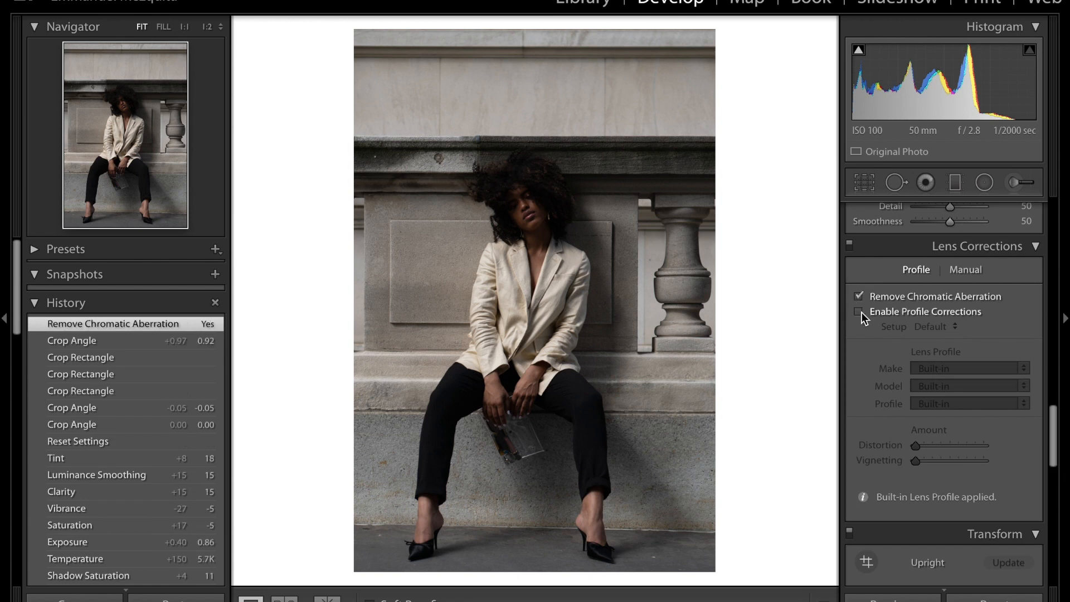
{"action": "left_click", "coordinate": [859, 311]}
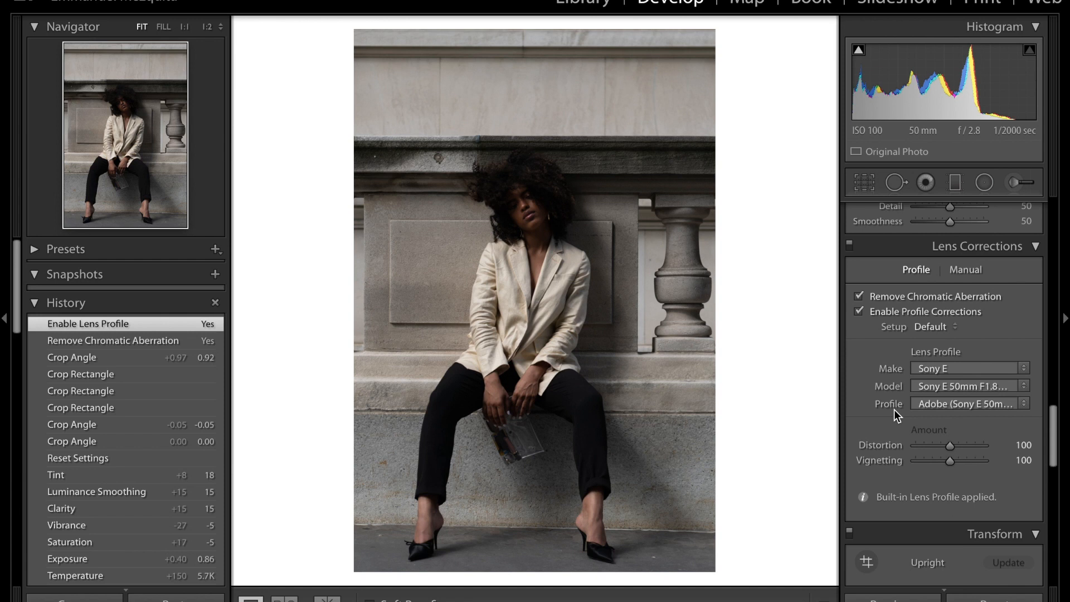
Warm the photo's white balance by raising the temperature to 5,650
{"action": "scroll", "coordinate": [894, 409], "scroll_direction": "down", "scroll_amount": 8}
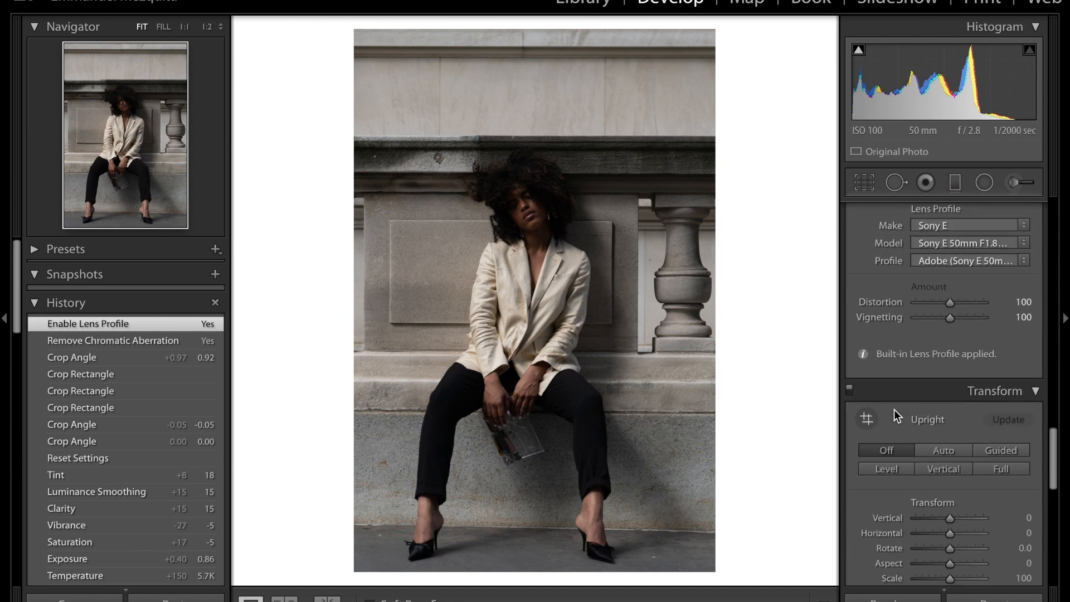
{"action": "scroll", "coordinate": [894, 409], "scroll_direction": "down", "scroll_amount": 3}
{"action": "scroll", "coordinate": [894, 409], "scroll_direction": "up", "scroll_amount": 15}
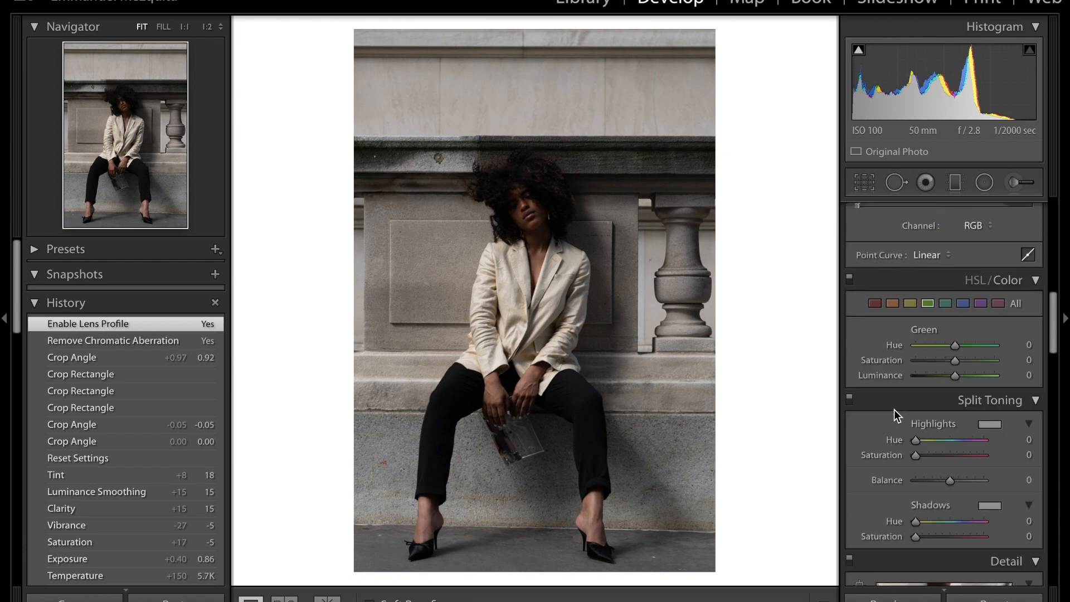
{"action": "scroll", "coordinate": [894, 410], "scroll_direction": "up", "scroll_amount": 2}
{"action": "left_click", "coordinate": [984, 293]}
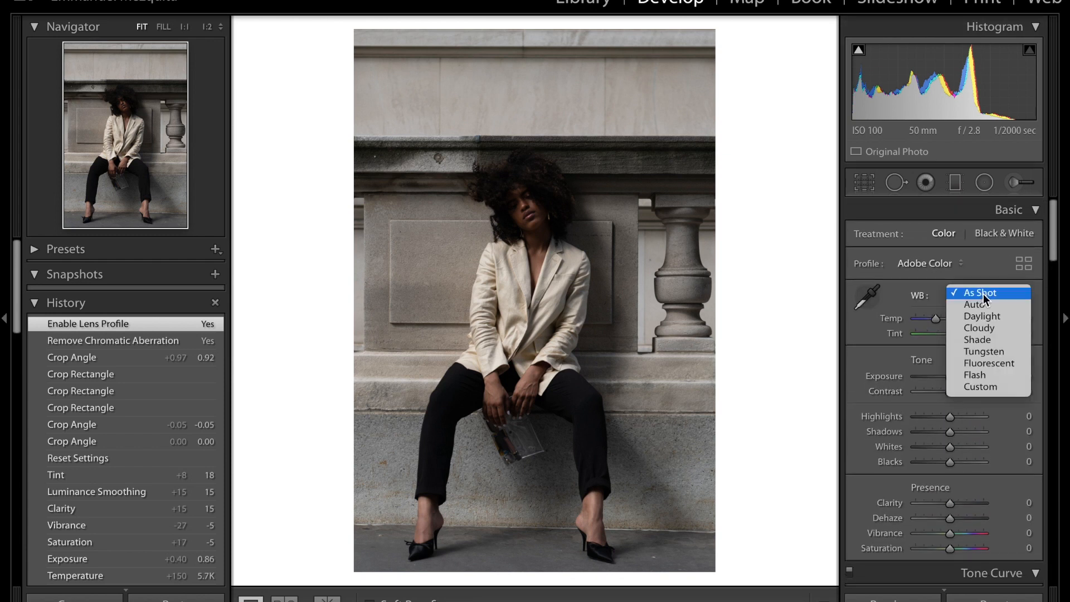
{"action": "left_click", "coordinate": [969, 290]}
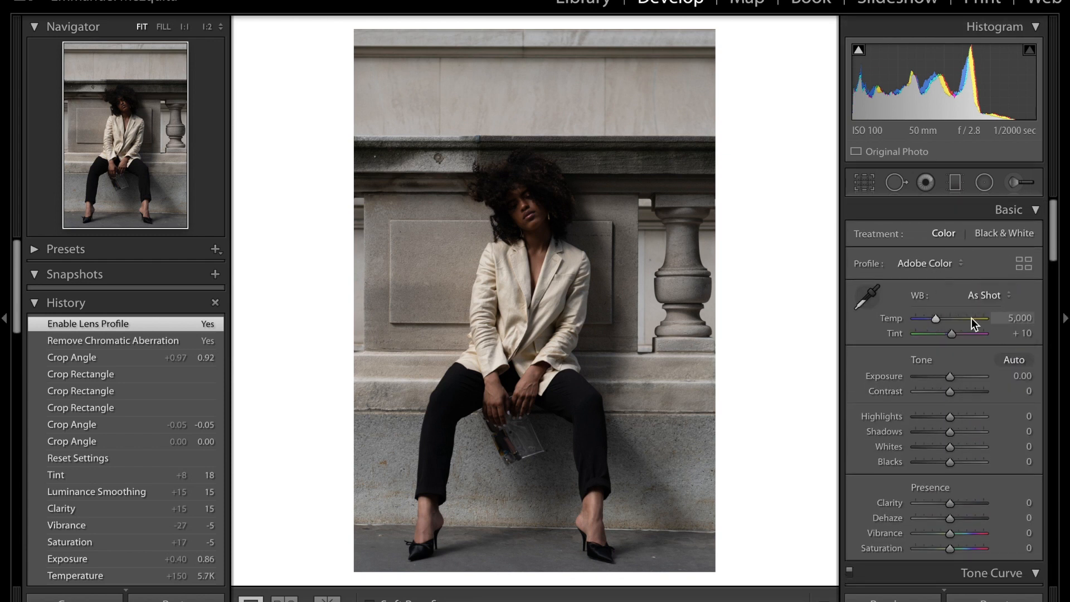
{"action": "left_click", "coordinate": [1018, 319]}
{"action": "type", "text": "5150"}
{"action": "key", "text": "Return"}
{"action": "key", "text": "Up"}
{"action": "key", "text": "Up"}
{"action": "key", "text": "Up"}
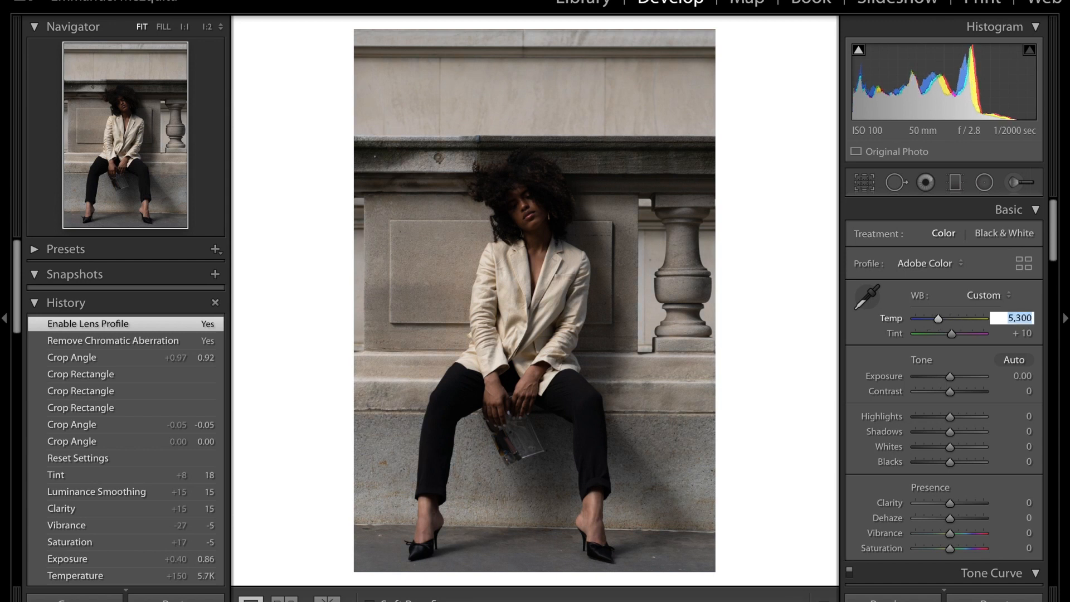
{"action": "key", "text": "Up"}
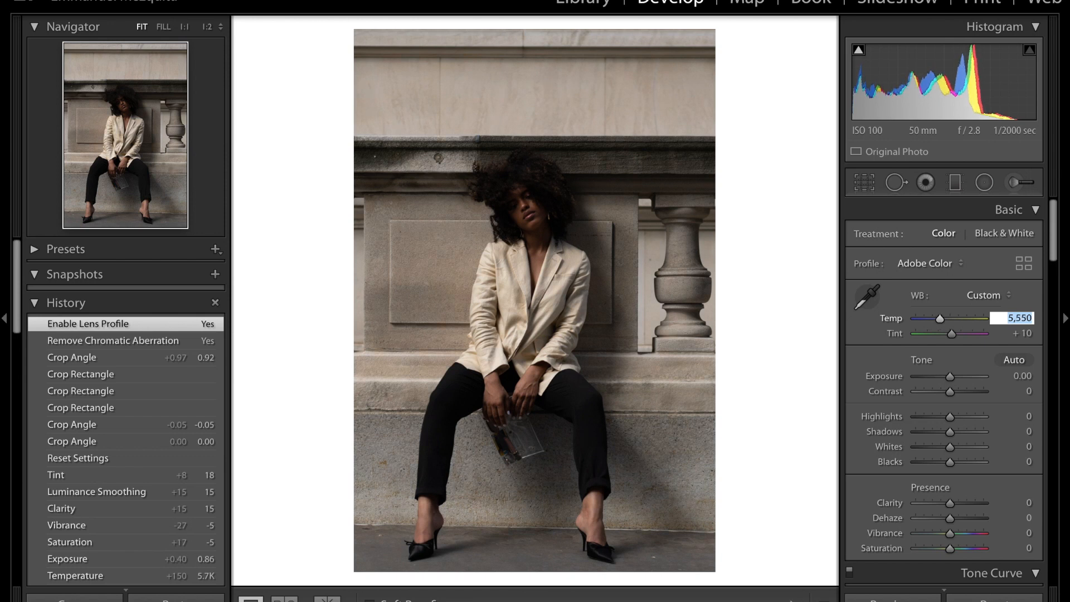
{"action": "key", "text": "Up"}
{"action": "key", "text": "Up"}
Shift the white balance towards magenta by setting the tint to +18
{"action": "left_click", "coordinate": [1025, 332]}
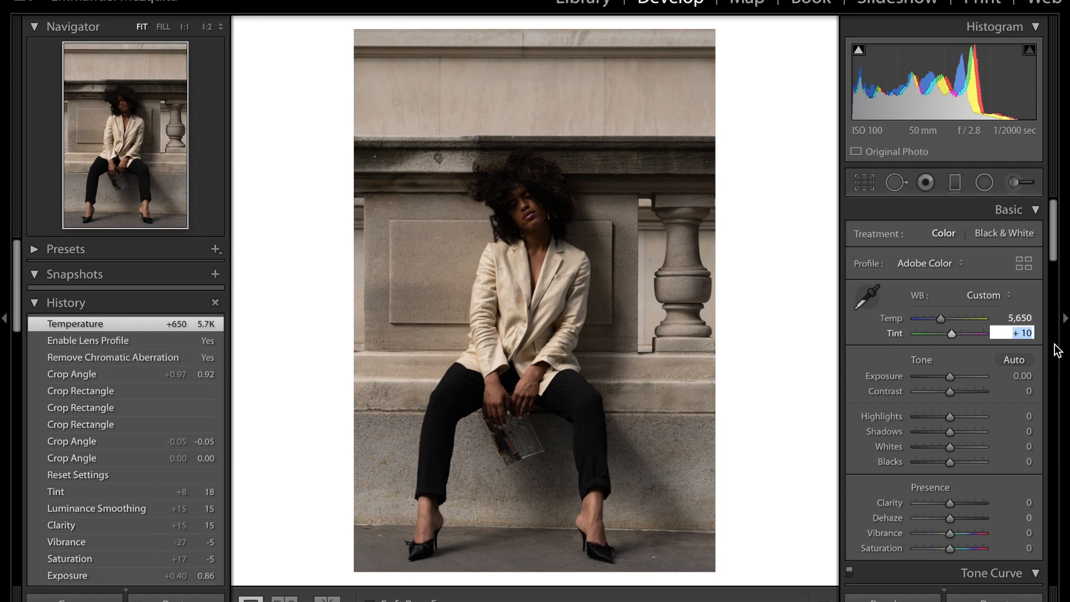
{"action": "key", "text": "Up"}
{"action": "key", "text": "Up"}
{"action": "key", "text": "Up"}
{"action": "key", "text": "Up"}
{"action": "key", "text": "Up"}
{"action": "key", "text": "Up"}
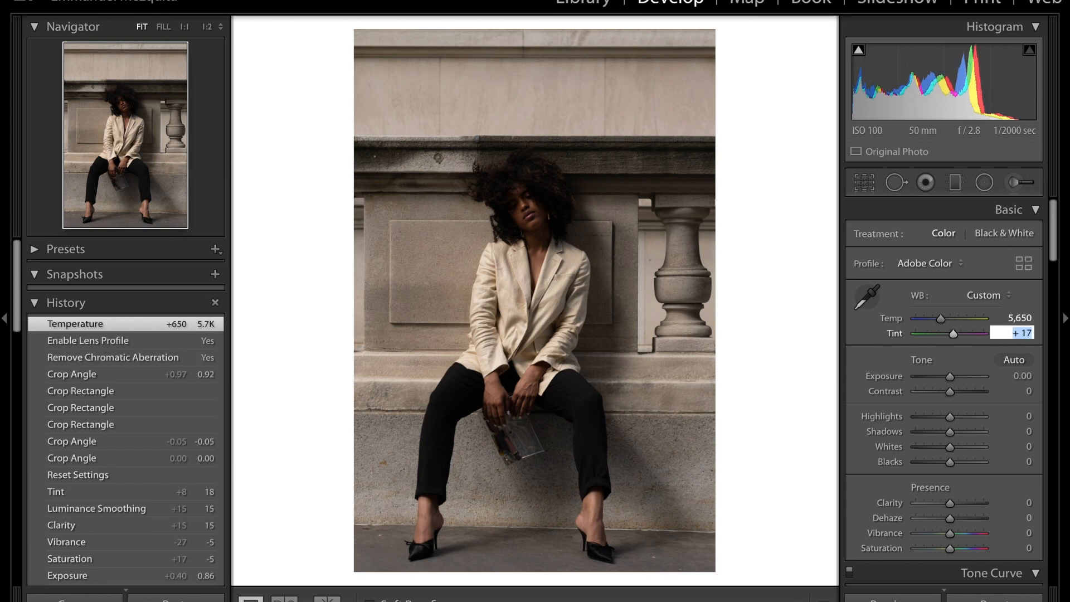
Set Exposure to +0.40, lower Blacks to −50, and bring Exposure up to +0.70
{"action": "left_click", "coordinate": [1021, 379]}
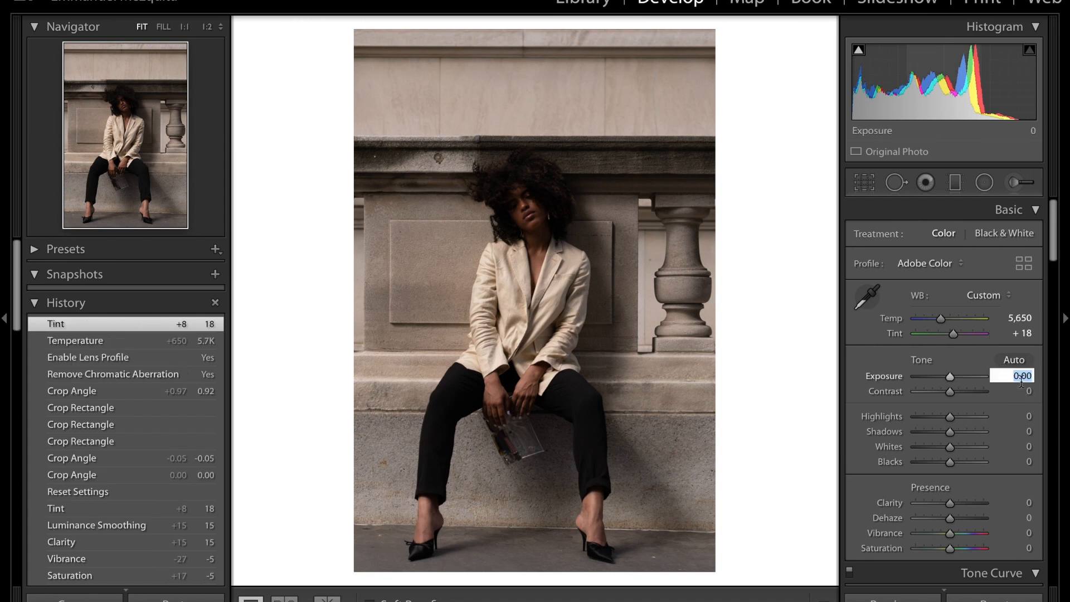
{"action": "type", "text": "0.4"}
{"action": "key", "text": "Return"}
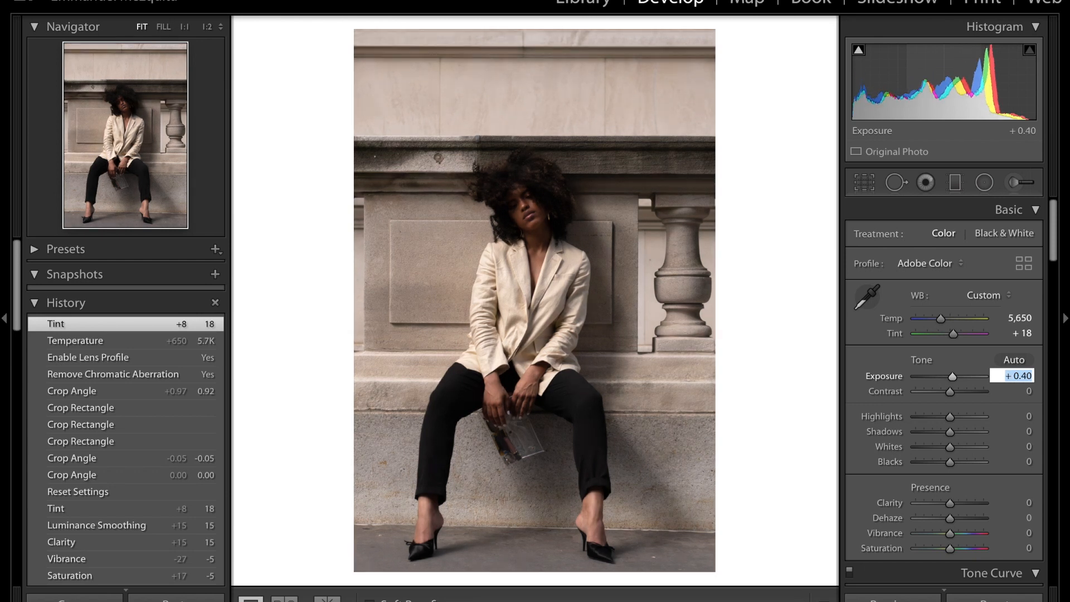
{"action": "left_click", "coordinate": [953, 463]}
{"action": "left_click_drag", "start_coordinate": [952, 463], "coordinate": [936, 460]}
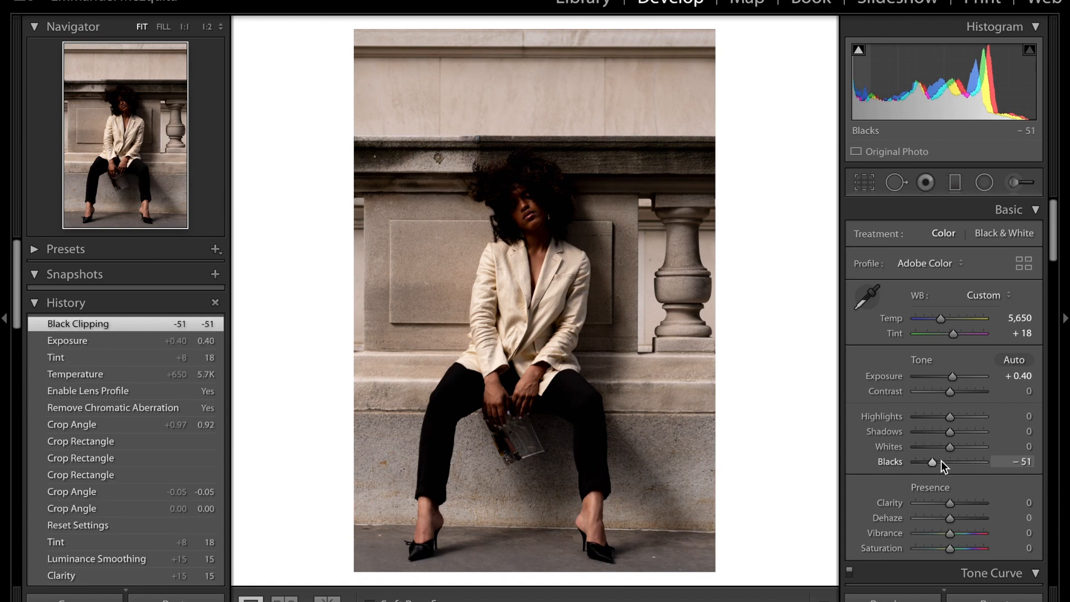
{"action": "left_click", "coordinate": [1018, 462]}
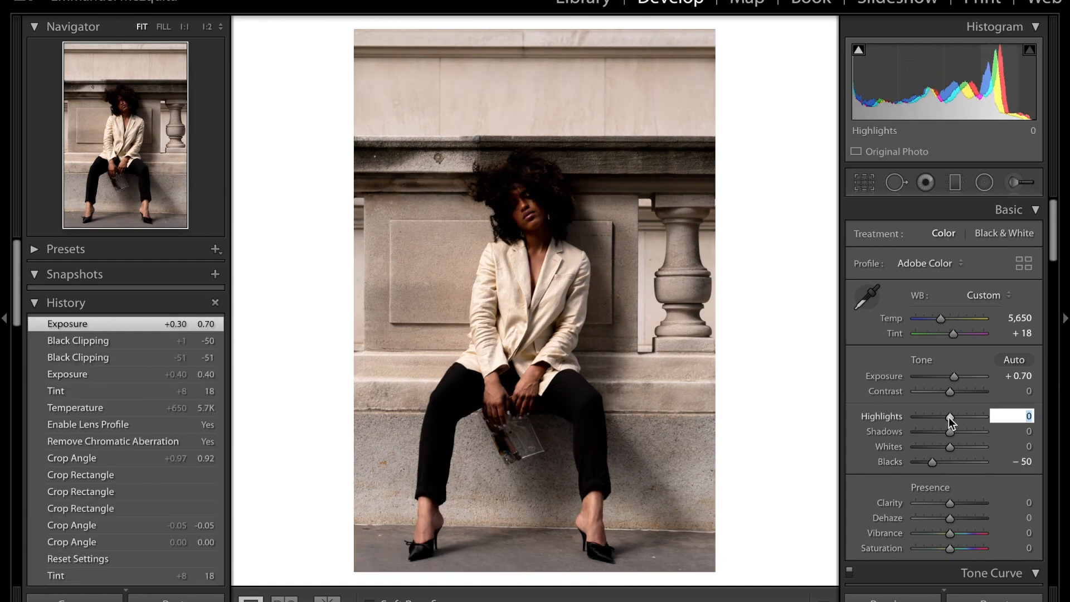
Adjust the remaining tones with Highlights at −53, Shadows at +74 and Whites at +54
{"action": "left_click_drag", "start_coordinate": [948, 417], "coordinate": [930, 419]}
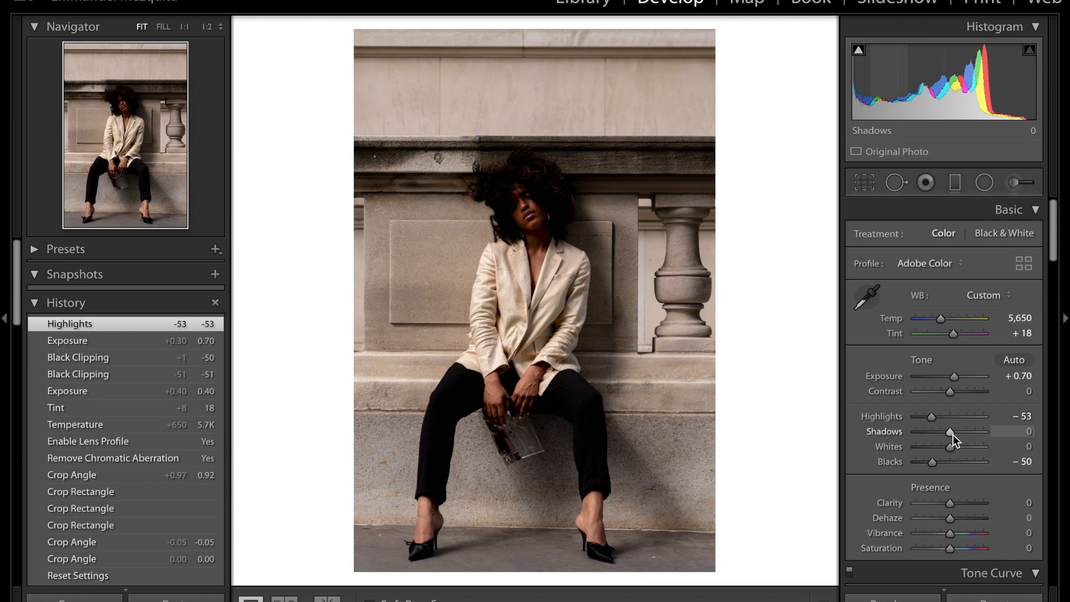
{"action": "left_click_drag", "start_coordinate": [955, 435], "coordinate": [979, 444]}
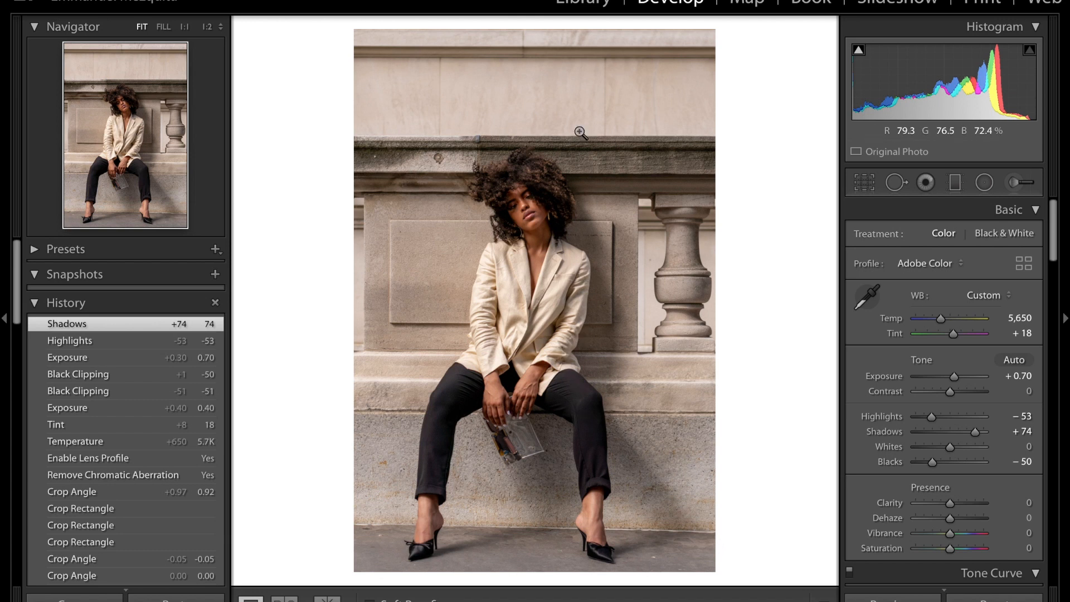
{"action": "left_click_drag", "start_coordinate": [949, 447], "coordinate": [965, 450]}
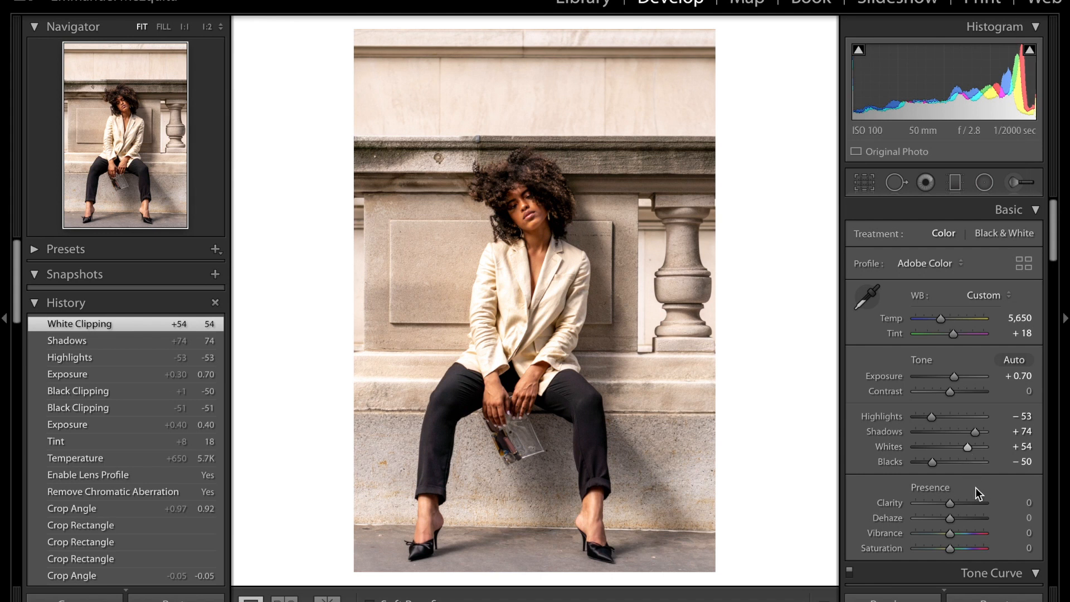
Shape the RGB point curve with slightly lowered shadows, midtones at 52.2/53.3 %, highlights at 74.5/75.7 %, and the white point at 100/97.6 %
{"action": "scroll", "coordinate": [992, 424], "scroll_direction": "down", "scroll_amount": 3}
{"action": "scroll", "coordinate": [1009, 350], "scroll_direction": "down", "scroll_amount": 10}
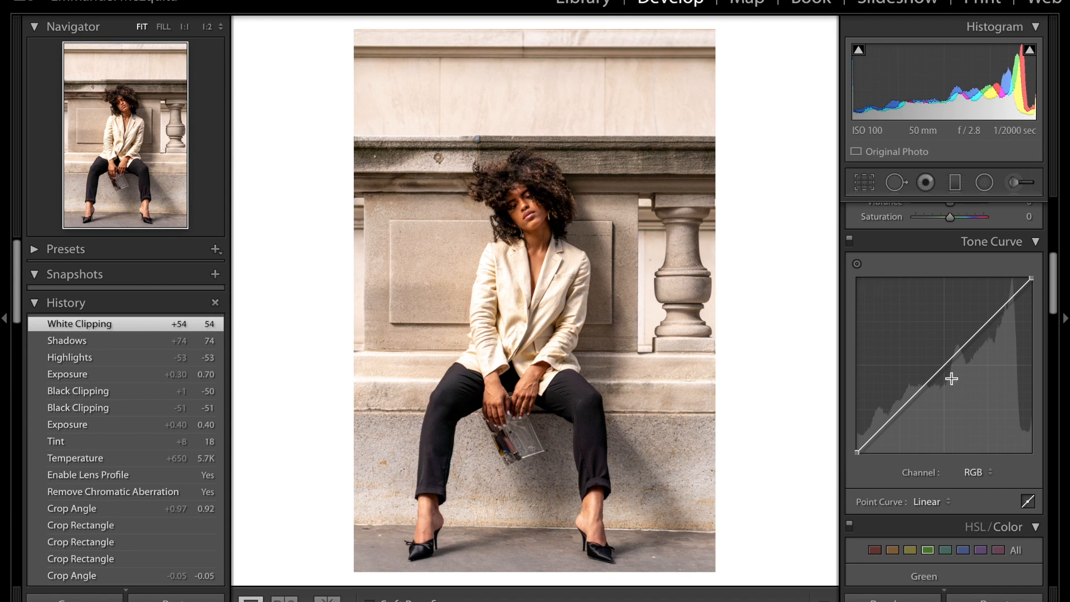
{"action": "mouse_move", "coordinate": [898, 415]}
{"action": "left_mouse_down"}
{"action": "mouse_move", "coordinate": [901, 403]}
{"action": "mouse_move", "coordinate": [895, 409]}
{"action": "mouse_move", "coordinate": [912, 415]}
{"action": "mouse_move", "coordinate": [912, 403]}
{"action": "left_mouse_up"}
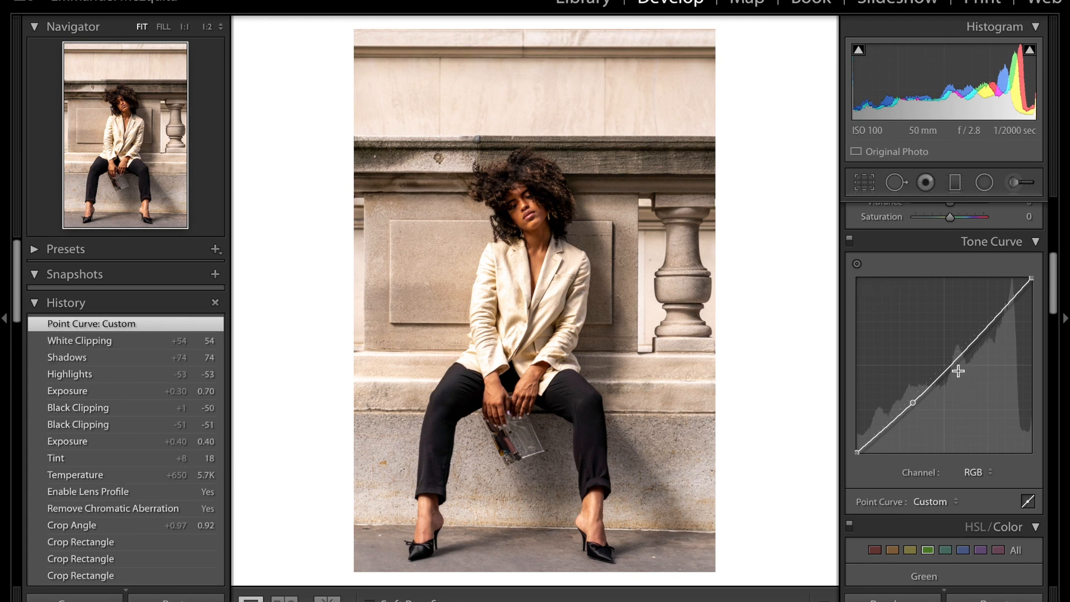
{"action": "mouse_move", "coordinate": [951, 365]}
{"action": "left_mouse_down"}
{"action": "mouse_move", "coordinate": [946, 373]}
{"action": "mouse_move", "coordinate": [949, 362]}
{"action": "left_mouse_up"}
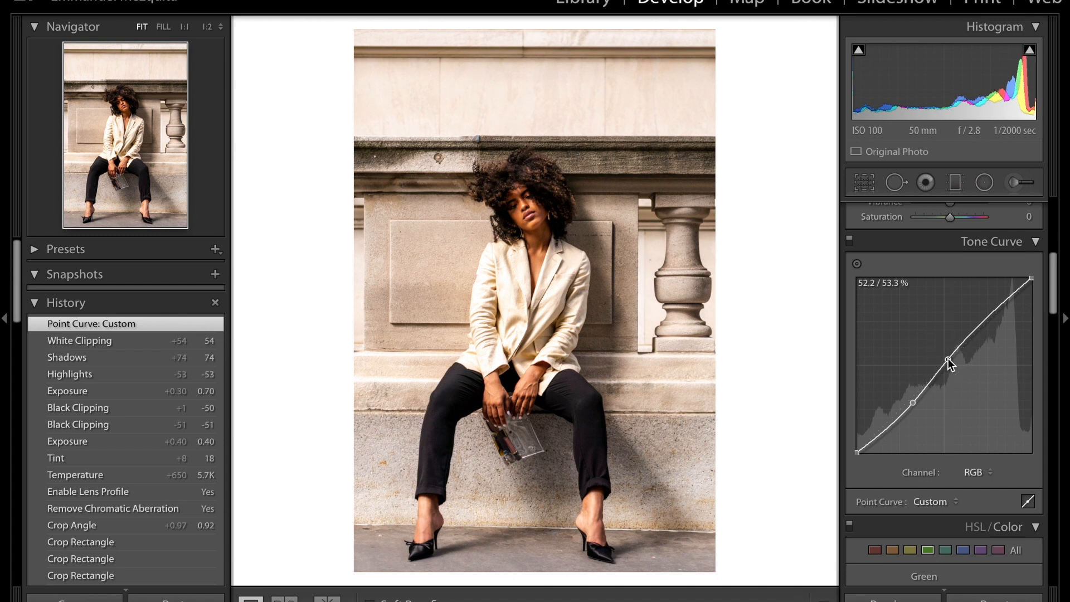
{"action": "left_click_drag", "start_coordinate": [985, 328], "coordinate": [987, 320]}
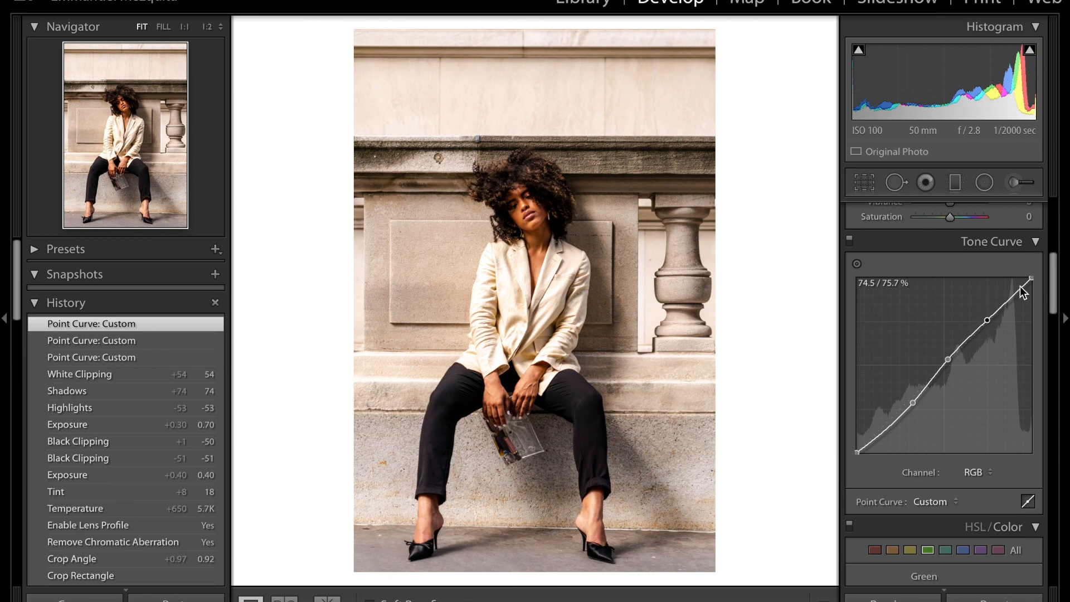
{"action": "left_click_drag", "start_coordinate": [1031, 280], "coordinate": [1033, 281]}
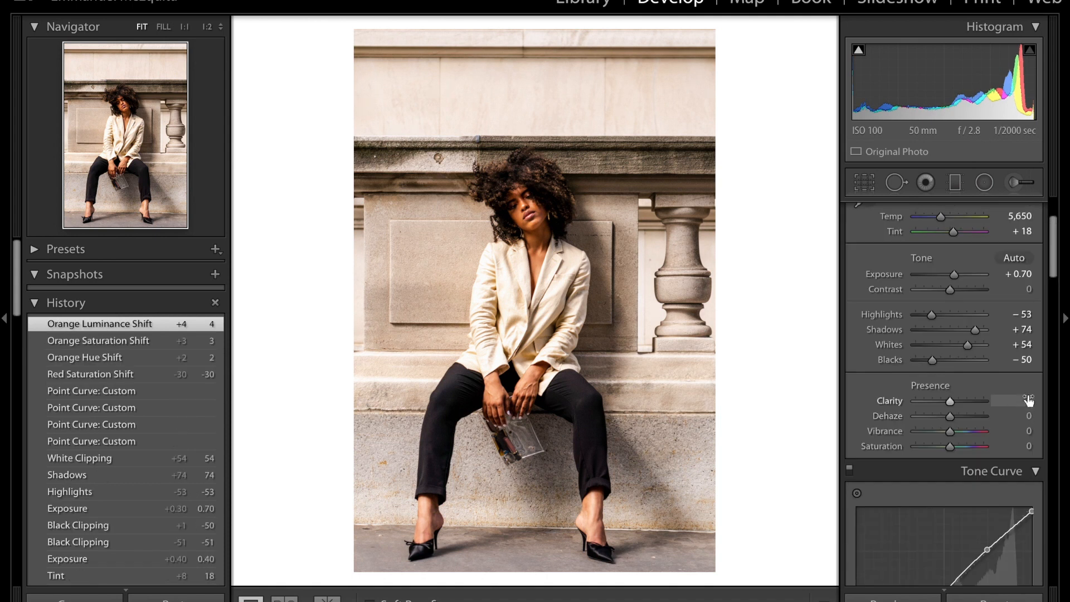
Set the presence values to Clarity +15, Vibrance −5 and Saturation −5
{"action": "left_click", "coordinate": [1028, 400]}
{"action": "type", "text": "15"}
{"action": "key", "text": "Return"}
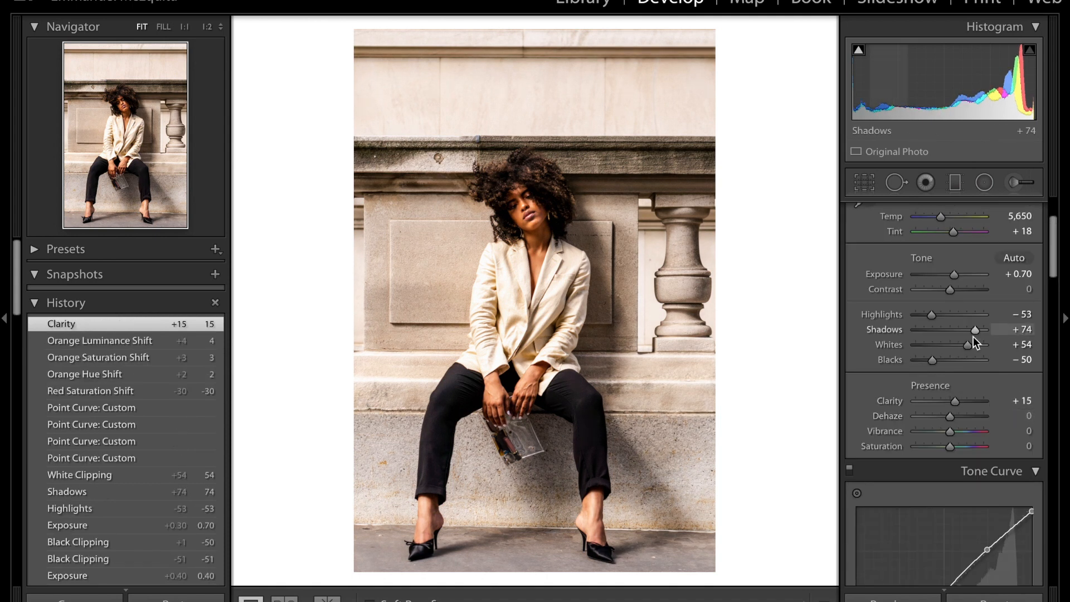
{"action": "left_click", "coordinate": [1029, 431]}
{"action": "type", "text": "-5"}
{"action": "key", "text": "Return"}
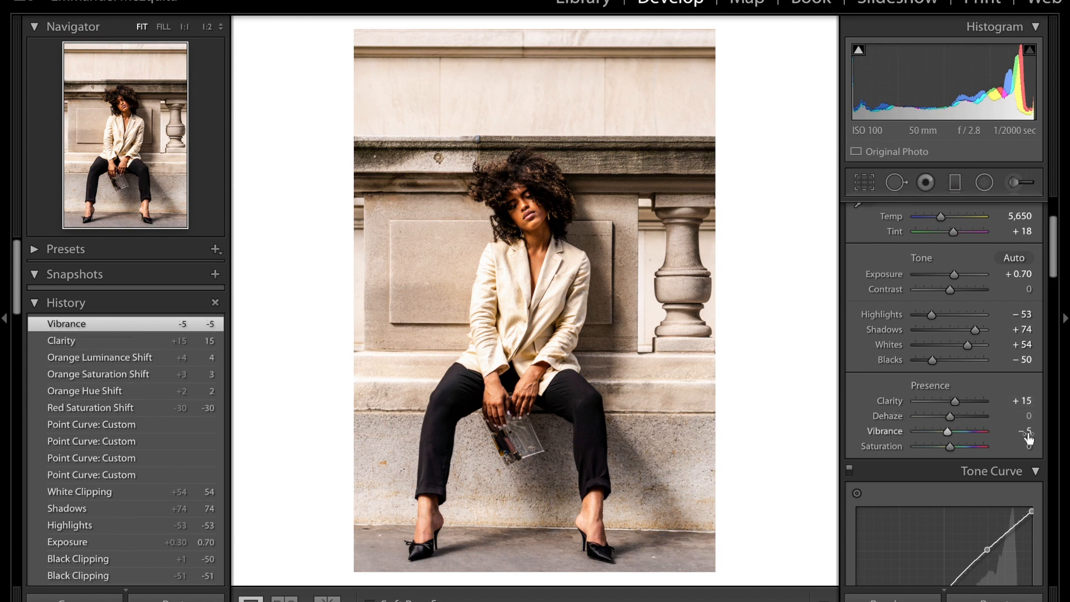
{"action": "left_click", "coordinate": [1029, 446]}
{"action": "type", "text": "-5"}
{"action": "key", "text": "Return"}
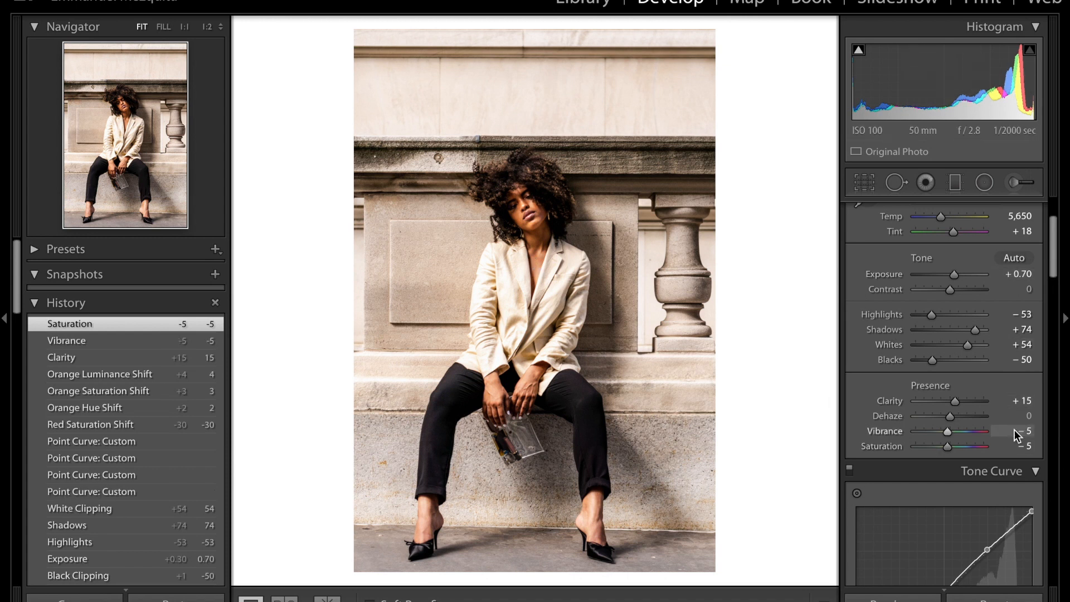
{"action": "scroll", "coordinate": [1015, 430], "scroll_direction": "down", "scroll_amount": 2}
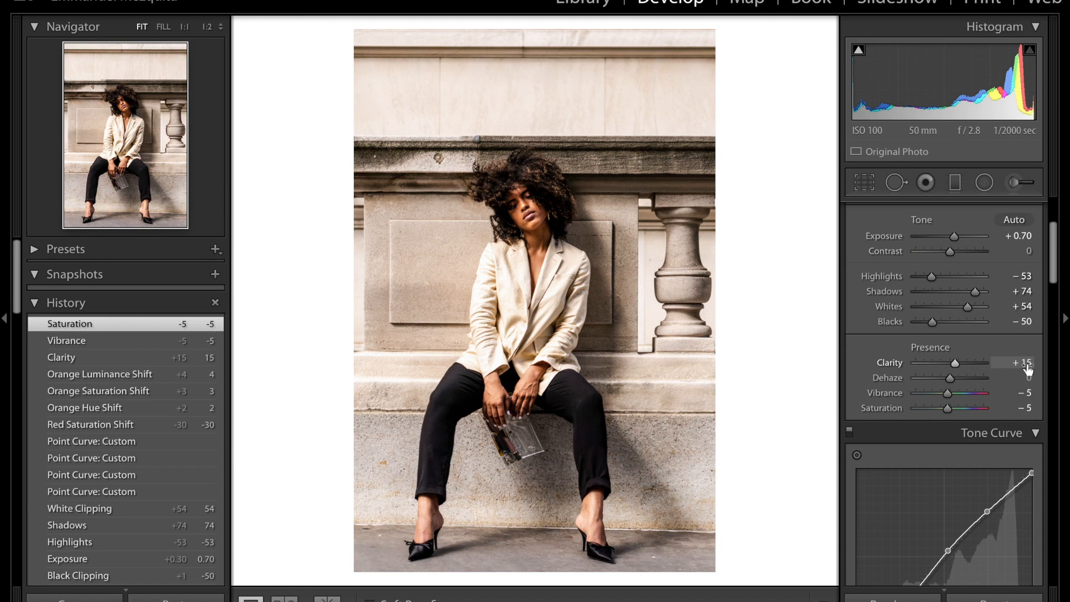
{"action": "scroll", "coordinate": [1027, 367], "scroll_direction": "down", "scroll_amount": 6}
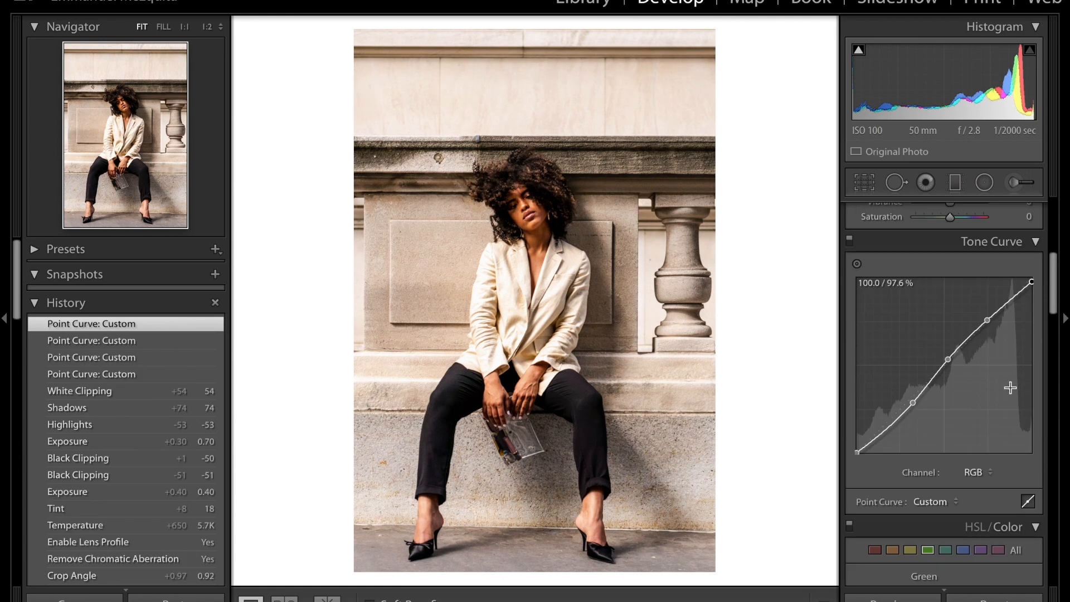
Lower the red Saturation to −30 in the HSL color adjustments
{"action": "scroll", "coordinate": [990, 431], "scroll_direction": "down", "scroll_amount": 5}
{"action": "left_click", "coordinate": [874, 350]}
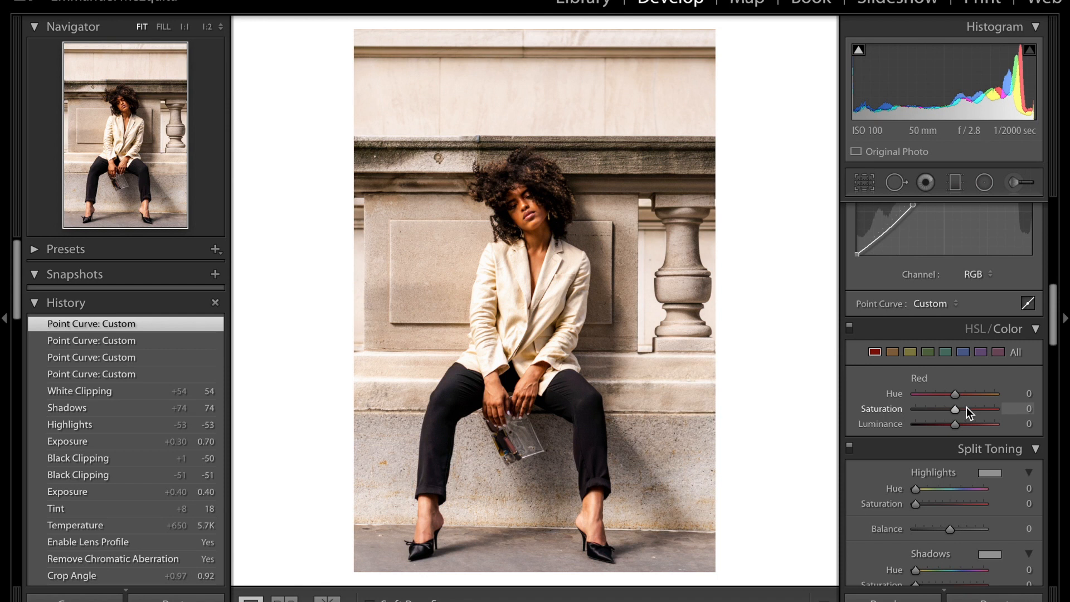
{"action": "left_click", "coordinate": [1029, 410]}
{"action": "type", "text": "-30"}
{"action": "key", "text": "Return"}
Set the orange color adjustments to Hue +2, Saturation +3 and Luminance +4
{"action": "left_click", "coordinate": [893, 351]}
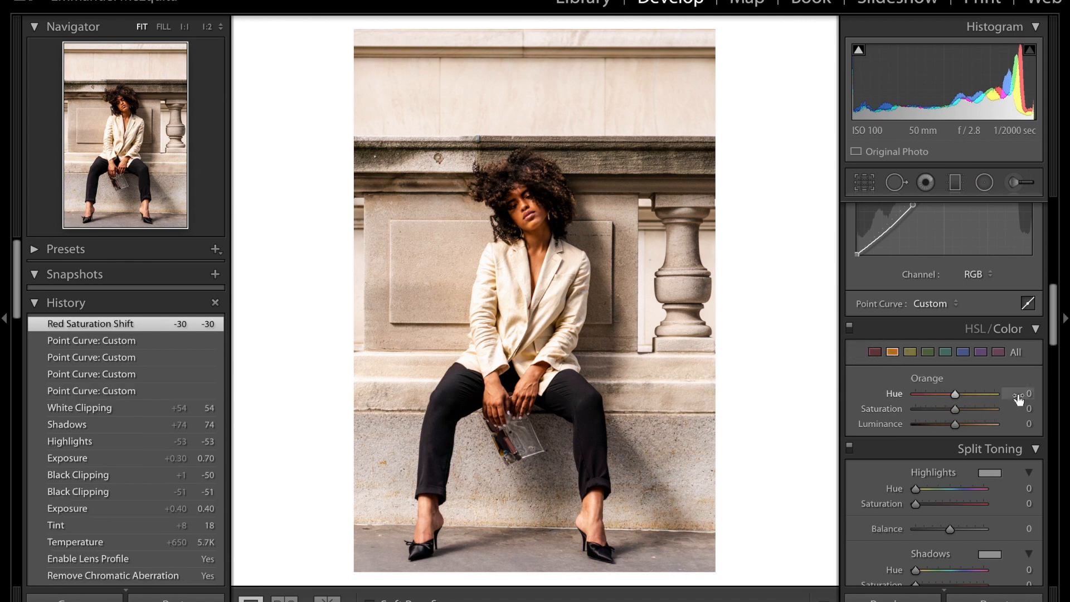
{"action": "left_click", "coordinate": [1018, 396]}
{"action": "key", "text": "Up"}
{"action": "left_click", "coordinate": [1027, 408]}
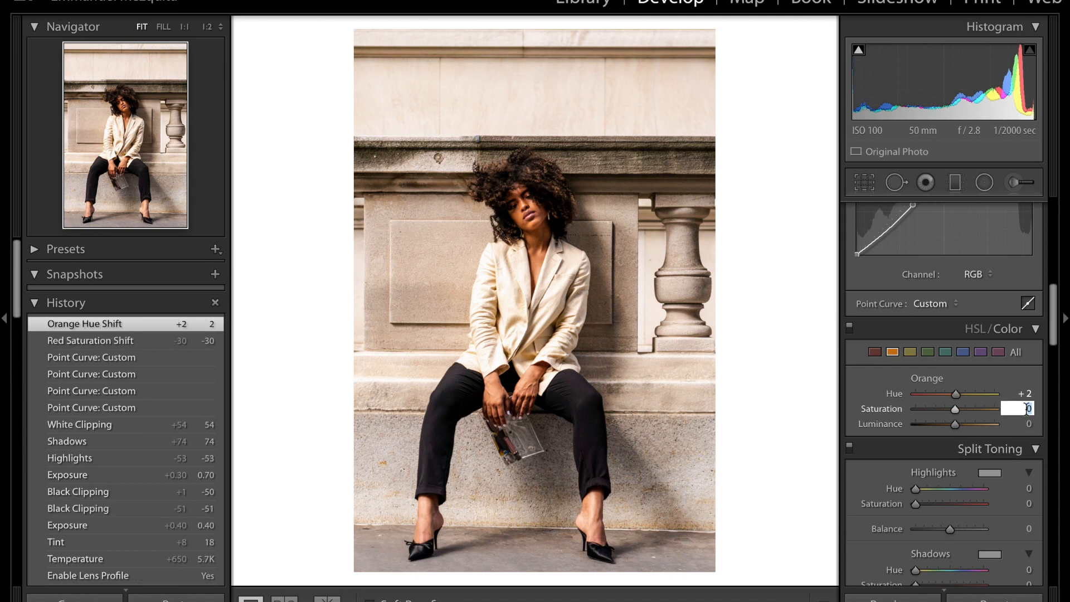
{"action": "key", "text": "Up"}
{"action": "key", "text": "Up"}
{"action": "left_click", "coordinate": [1028, 424]}
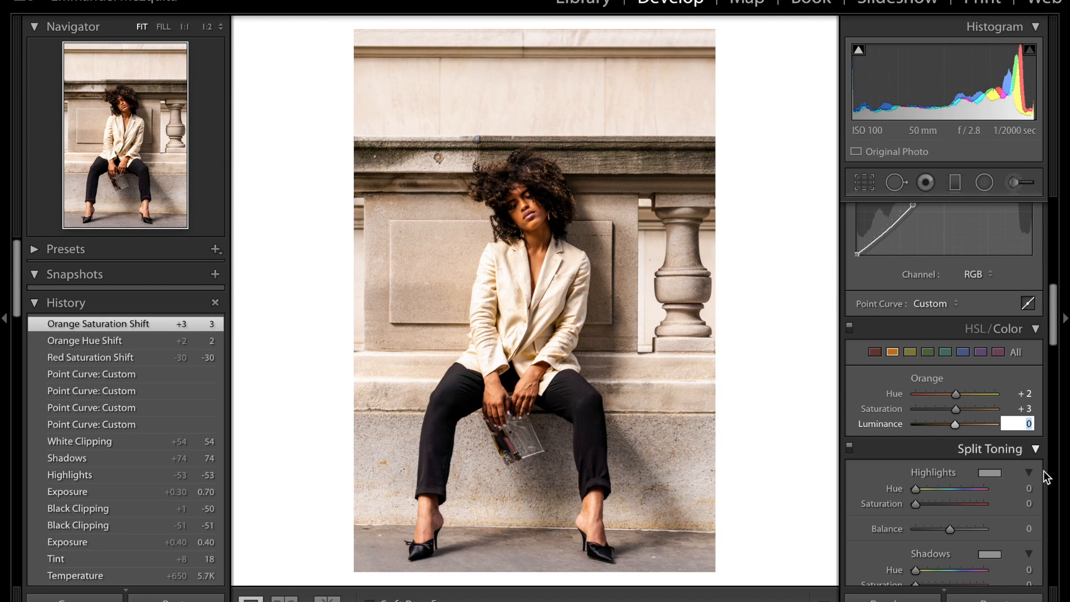
{"action": "type", "text": "4"}
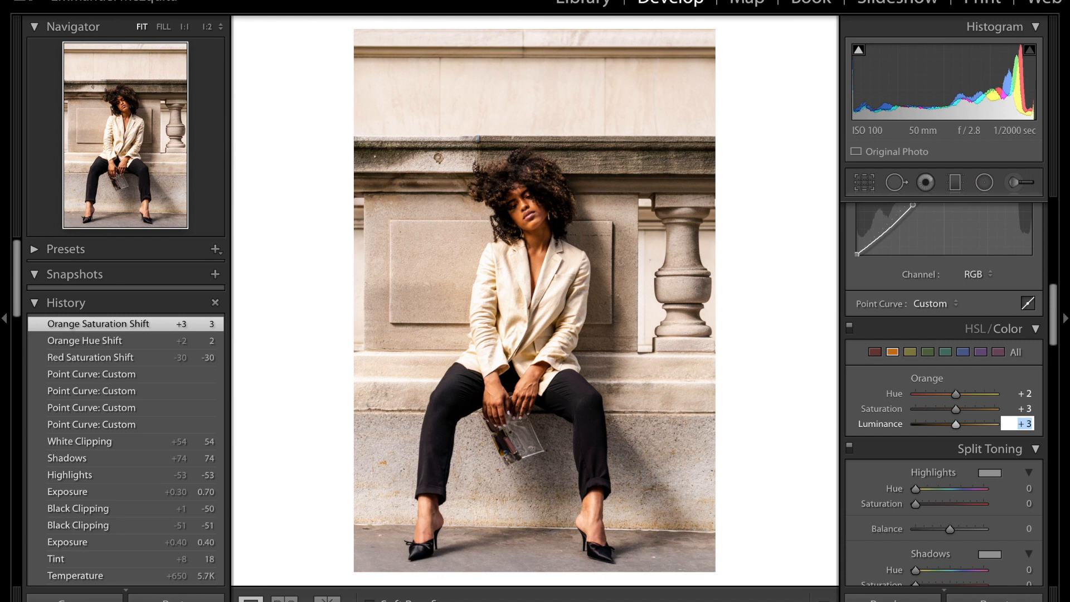
{"action": "key", "text": "Return"}
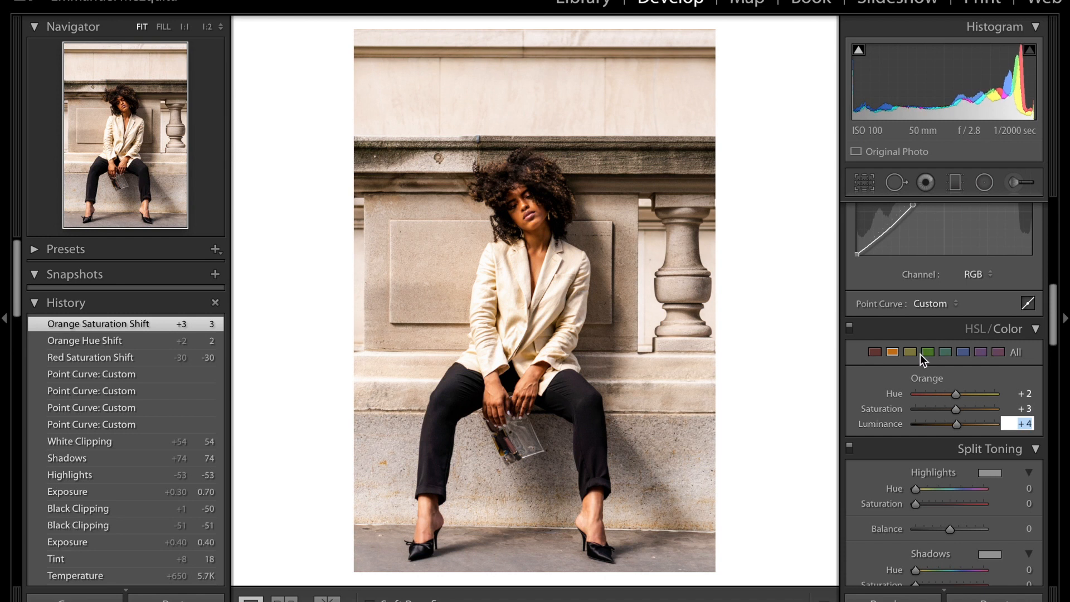
Set the yellow color adjustments to Hue −17, Saturation +14 and Luminance +21
{"action": "scroll", "coordinate": [915, 352], "scroll_direction": "up", "scroll_amount": 6}
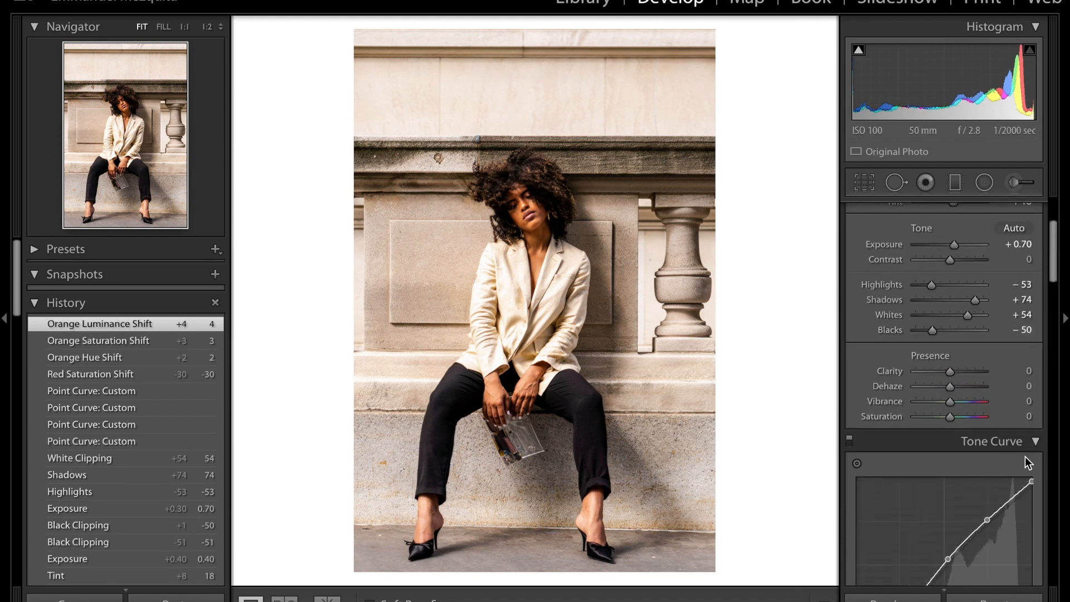
{"action": "scroll", "coordinate": [981, 393], "scroll_direction": "up", "scroll_amount": 2}
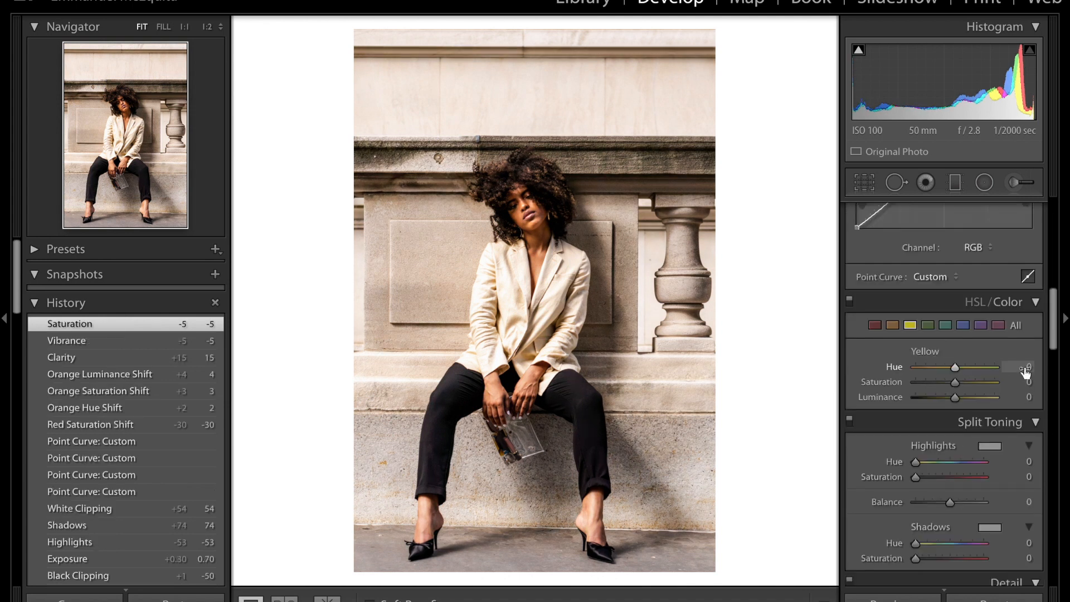
{"action": "left_click", "coordinate": [958, 373]}
{"action": "left_click_drag", "start_coordinate": [959, 372], "coordinate": [955, 371]}
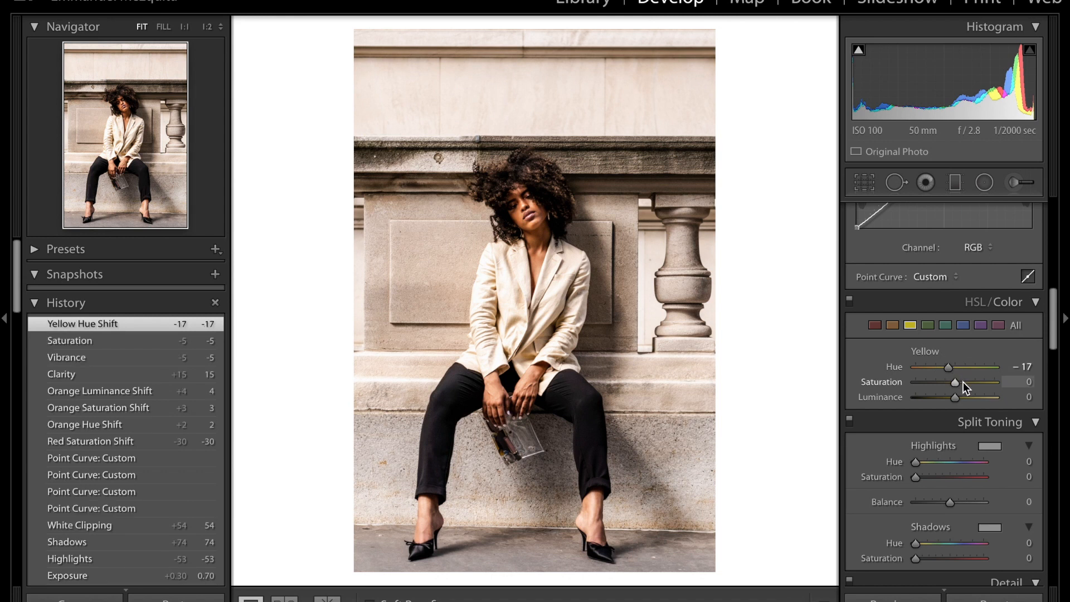
{"action": "left_click_drag", "start_coordinate": [959, 386], "coordinate": [965, 397]}
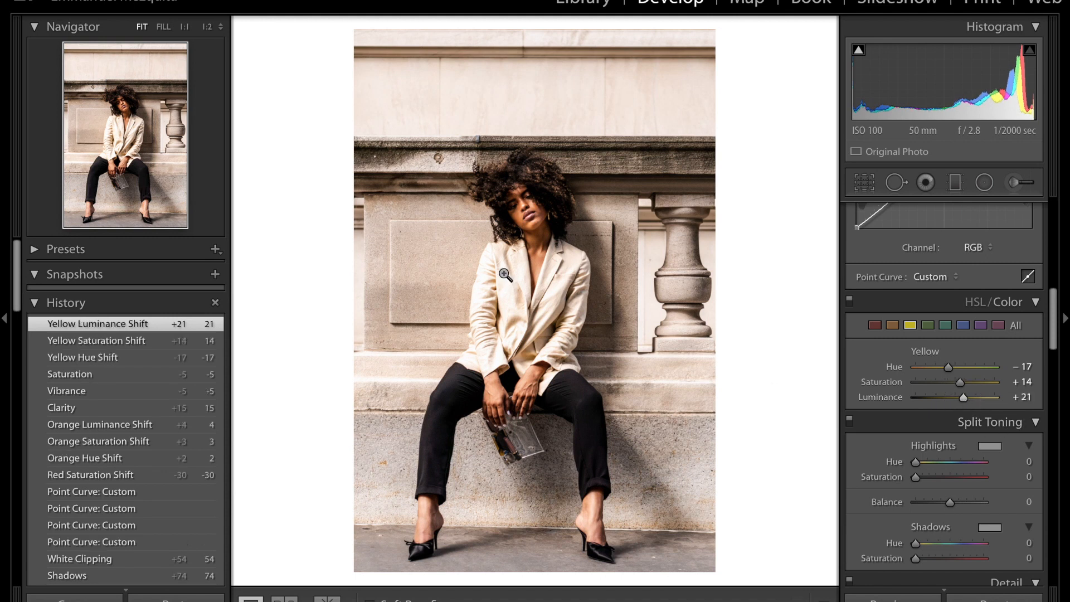
Split-tone the photo with highlights at Hue 190, Saturation 7 and shadows at Hue 37, Saturation 12
{"action": "scroll", "coordinate": [1015, 433], "scroll_direction": "down", "scroll_amount": 3}
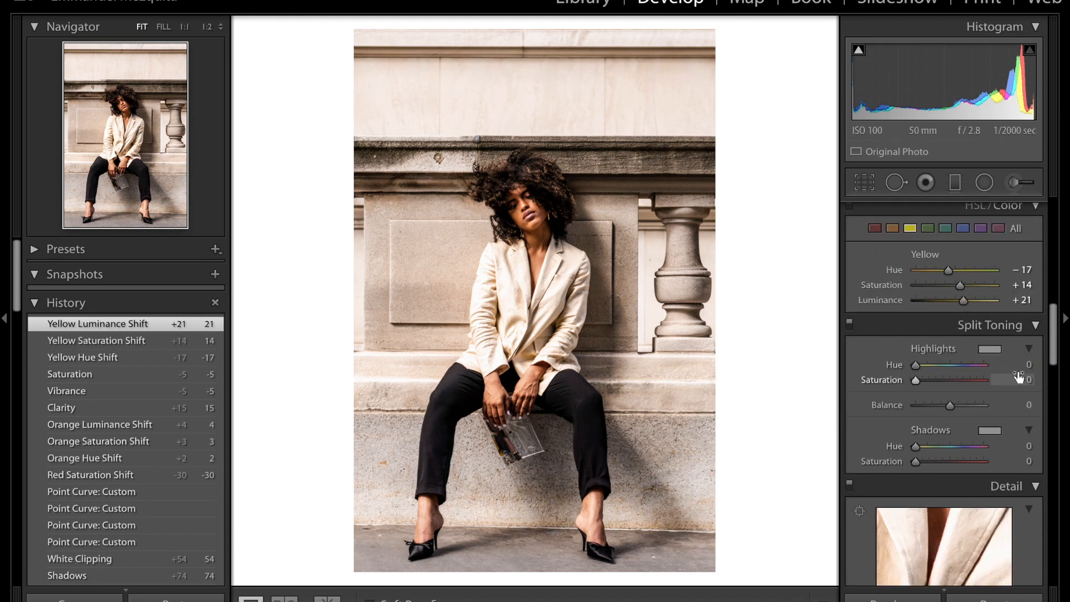
{"action": "left_click_drag", "start_coordinate": [942, 366], "coordinate": [921, 380]}
{"action": "left_click", "coordinate": [1012, 446]}
{"action": "scroll", "coordinate": [1048, 446], "scroll_direction": "down", "scroll_amount": 1}
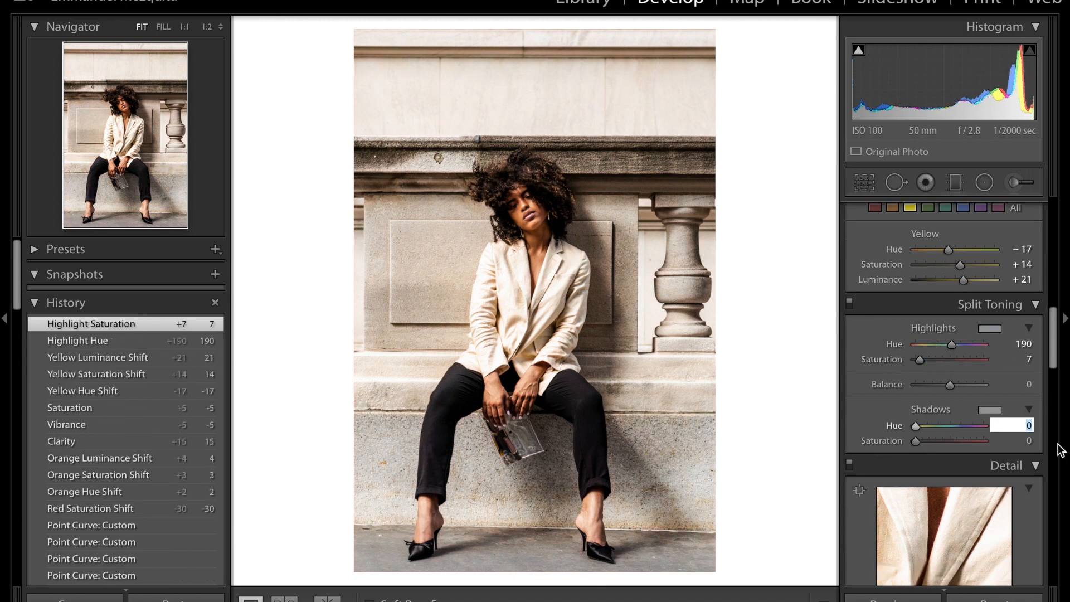
{"action": "type", "text": "37"}
{"action": "key", "text": "Return"}
{"action": "left_click", "coordinate": [1030, 437]}
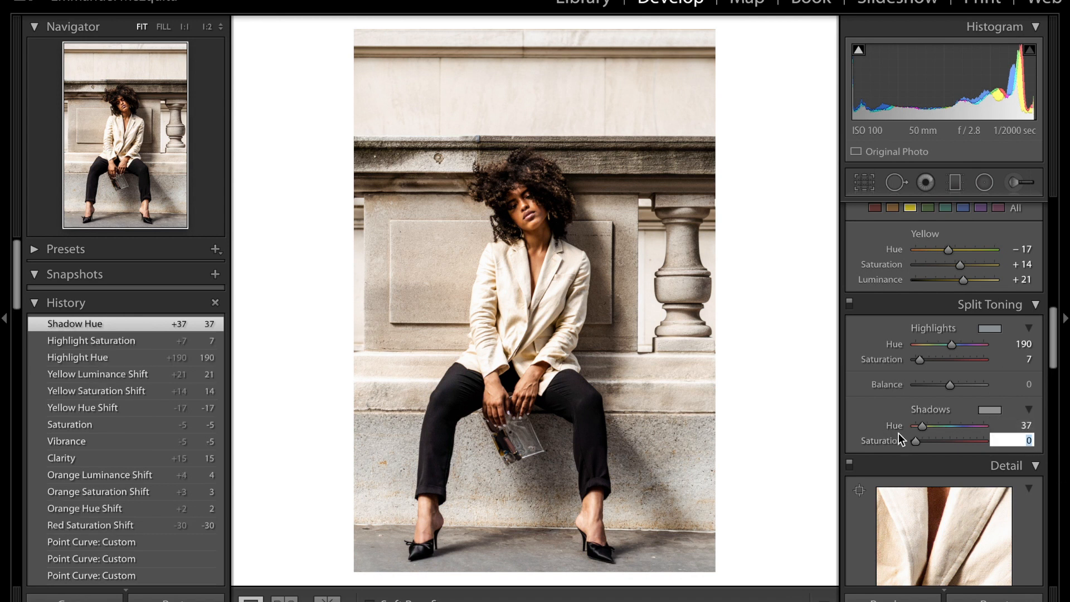
{"action": "left_click_drag", "start_coordinate": [914, 442], "coordinate": [921, 443]}
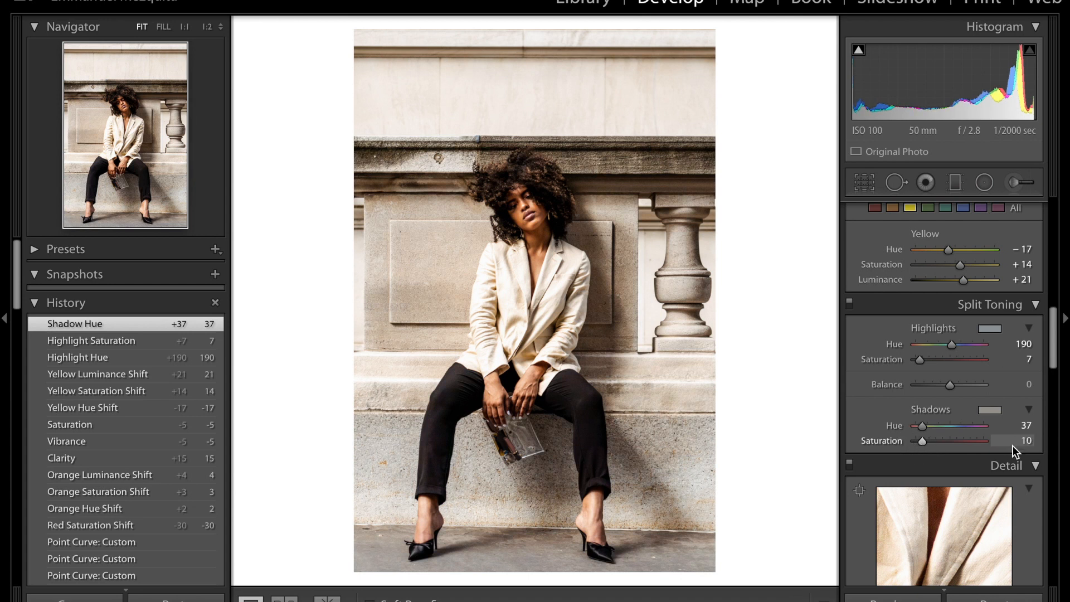
{"action": "left_click", "coordinate": [1030, 440]}
{"action": "key", "text": "Up"}
{"action": "key", "text": "Up"}
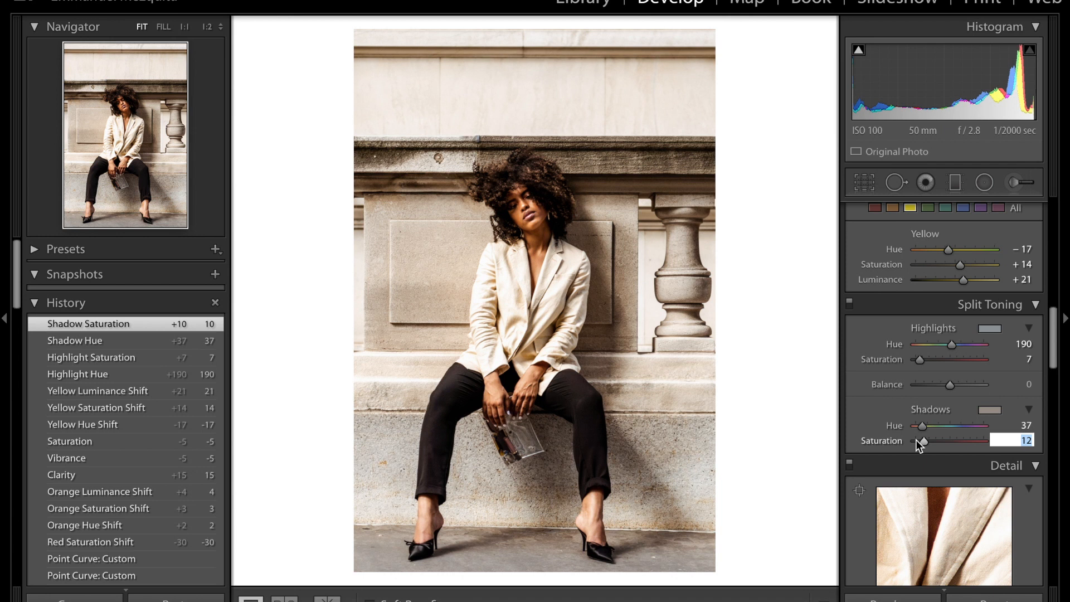
{"action": "key", "text": "Return"}
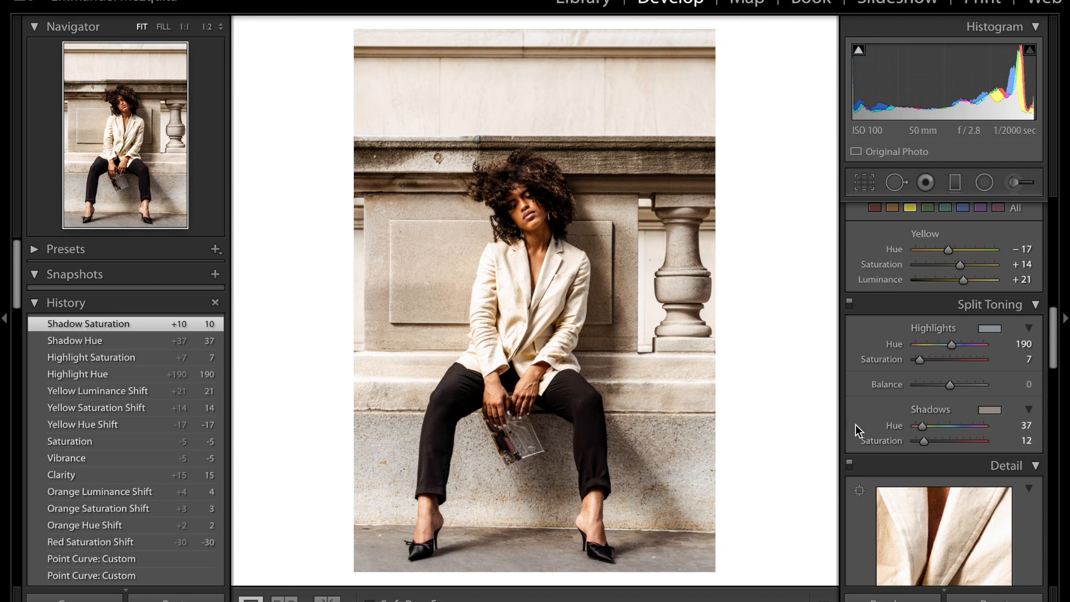
Brighten the photo by raising Exposure to +0.86
{"action": "scroll", "coordinate": [855, 424], "scroll_direction": "down", "scroll_amount": 2}
{"action": "scroll", "coordinate": [943, 390], "scroll_direction": "up", "scroll_amount": 10}
{"action": "left_click", "coordinate": [1024, 375]}
{"action": "key", "text": "Up"}
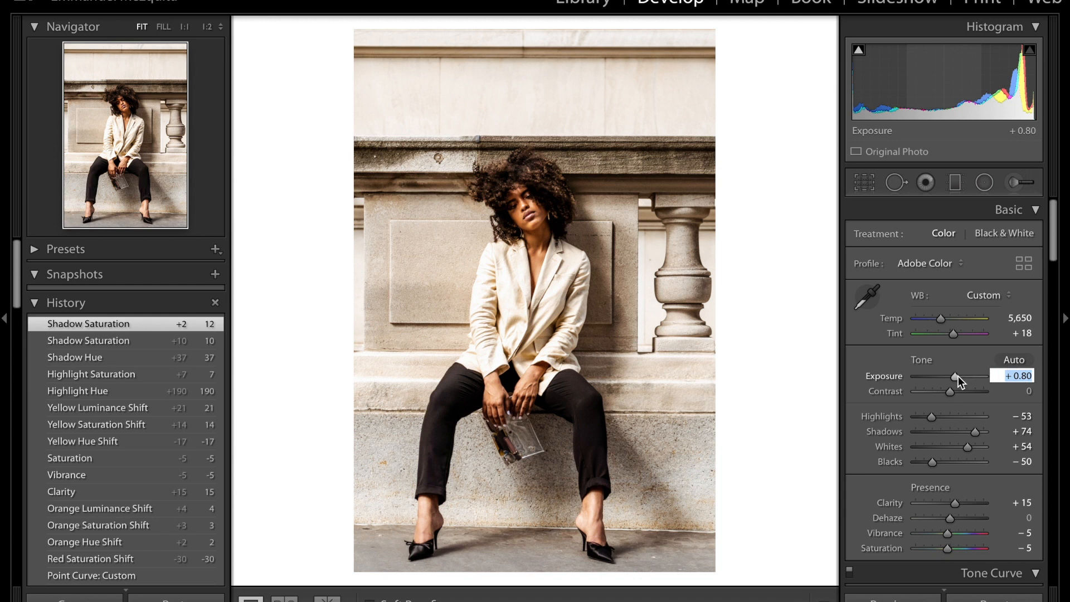
{"action": "left_click", "coordinate": [959, 376]}
{"action": "left_click_drag", "start_coordinate": [958, 375], "coordinate": [959, 375]}
{"action": "left_click", "coordinate": [1019, 377]}
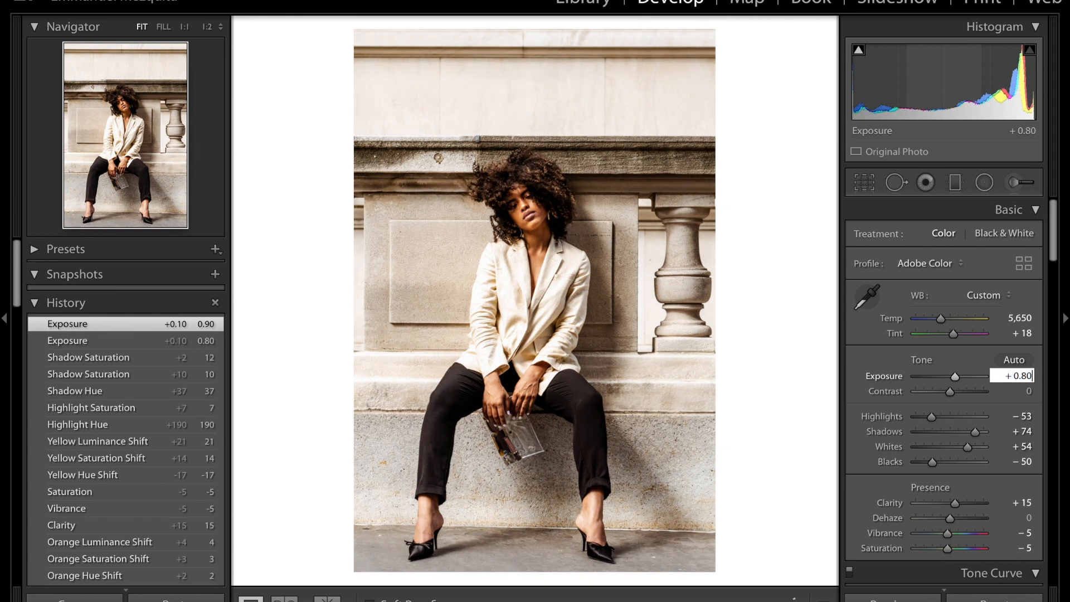
{"action": "key", "text": "BackSpace"}
{"action": "type", "text": "6"}
{"action": "key", "text": "Return"}
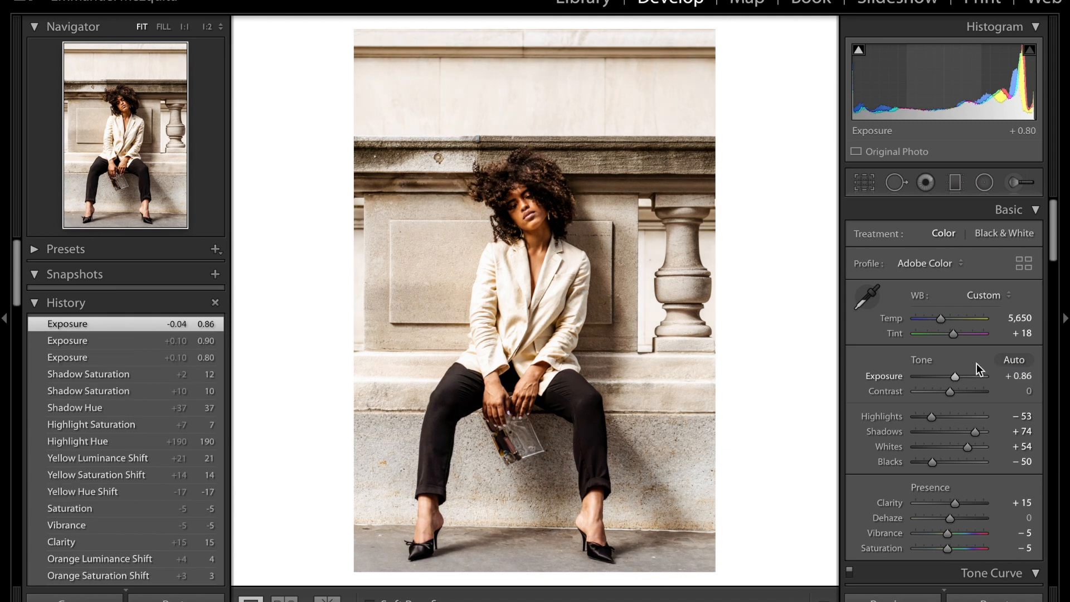
Set the noise reduction Luminance to 15 and reduce the Sharpening Amount to 25
{"action": "scroll", "coordinate": [1016, 446], "scroll_direction": "down", "scroll_amount": 20}
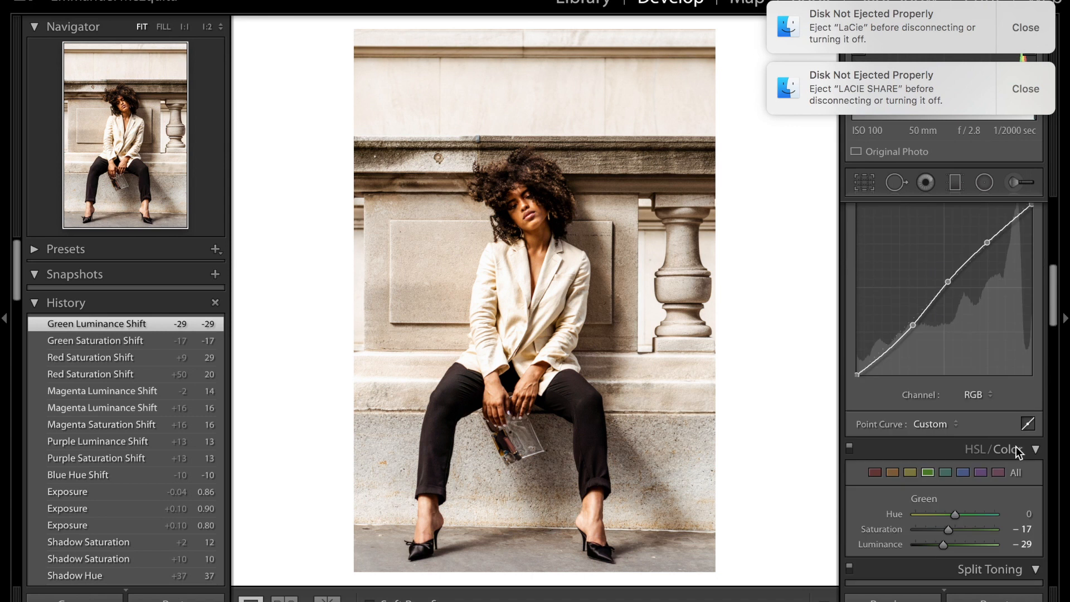
{"action": "scroll", "coordinate": [1016, 446], "scroll_direction": "down", "scroll_amount": 4}
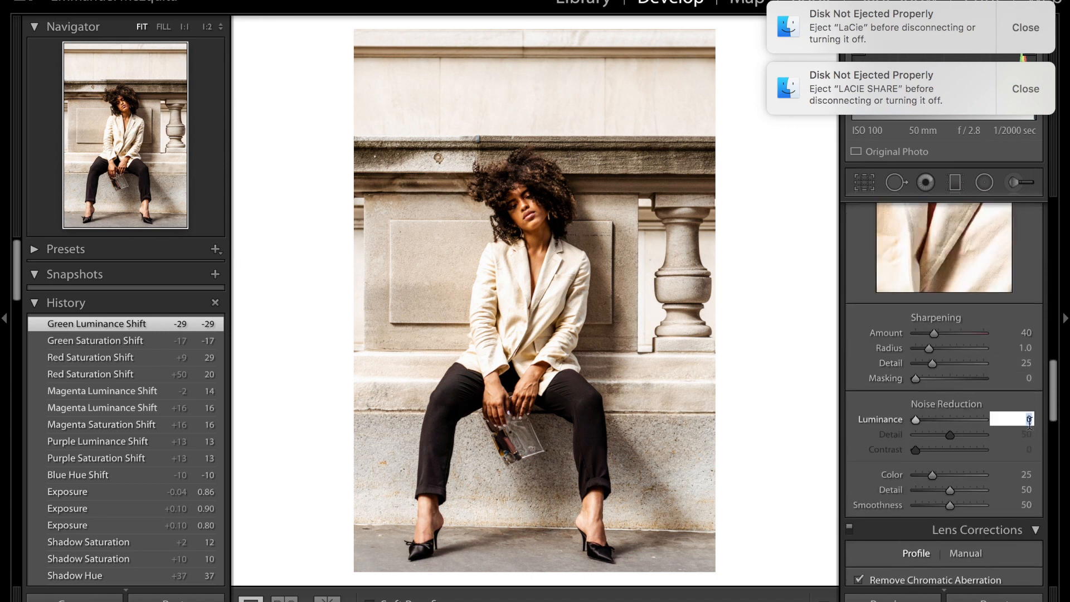
{"action": "left_click", "coordinate": [917, 420]}
{"action": "left_click_drag", "start_coordinate": [919, 420], "coordinate": [929, 424]}
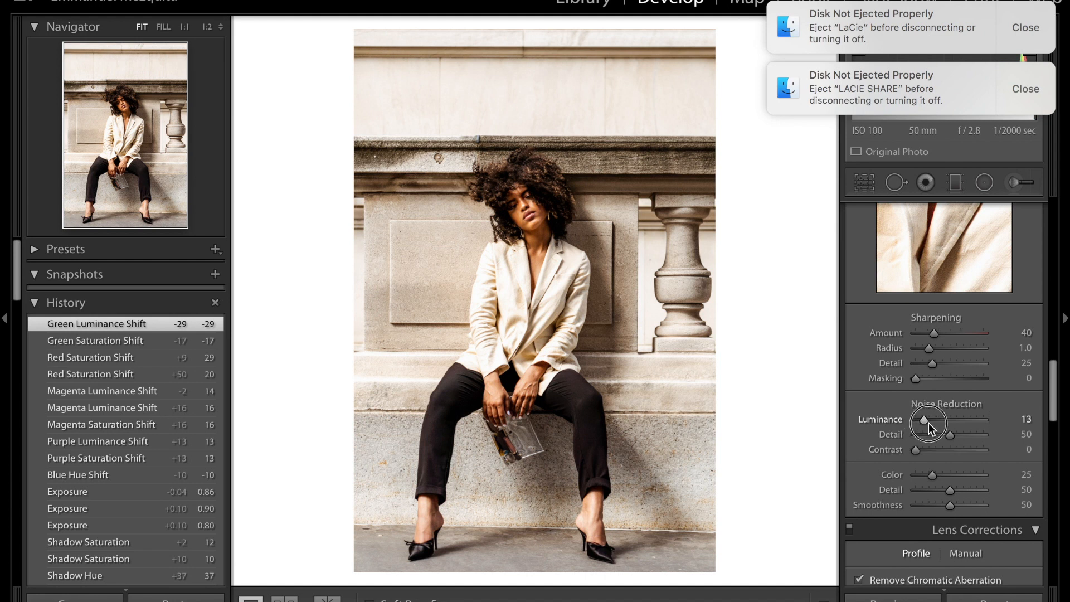
{"action": "scroll", "coordinate": [1034, 415], "scroll_direction": "up", "scroll_amount": 2}
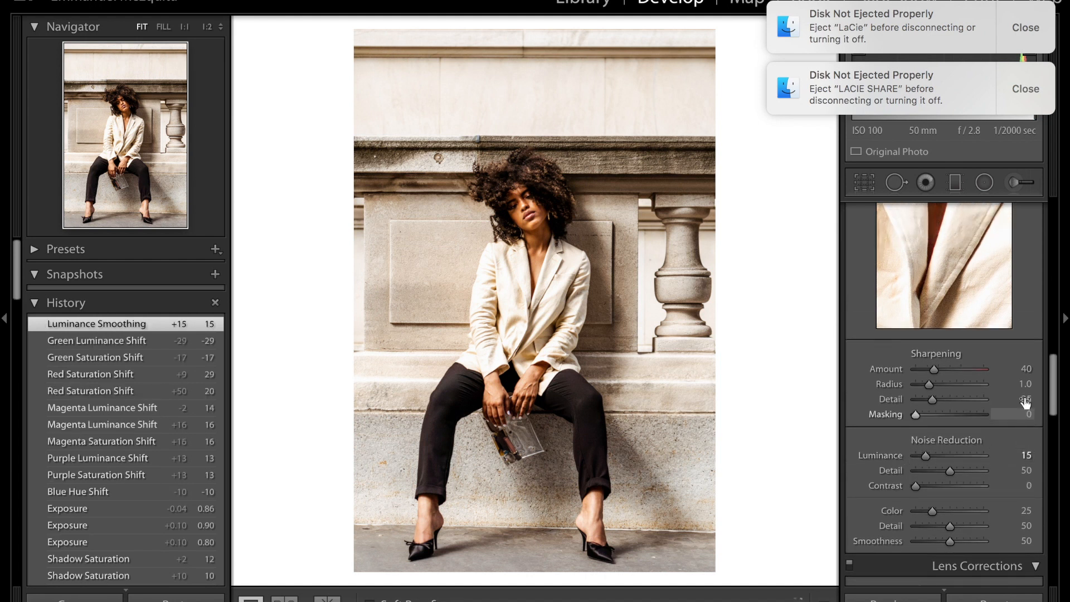
{"action": "left_click_drag", "start_coordinate": [938, 369], "coordinate": [930, 370]}
Tighten the crop slightly, shift the photo a little to the right inside the frame, and apply it
{"action": "key", "text": "r"}
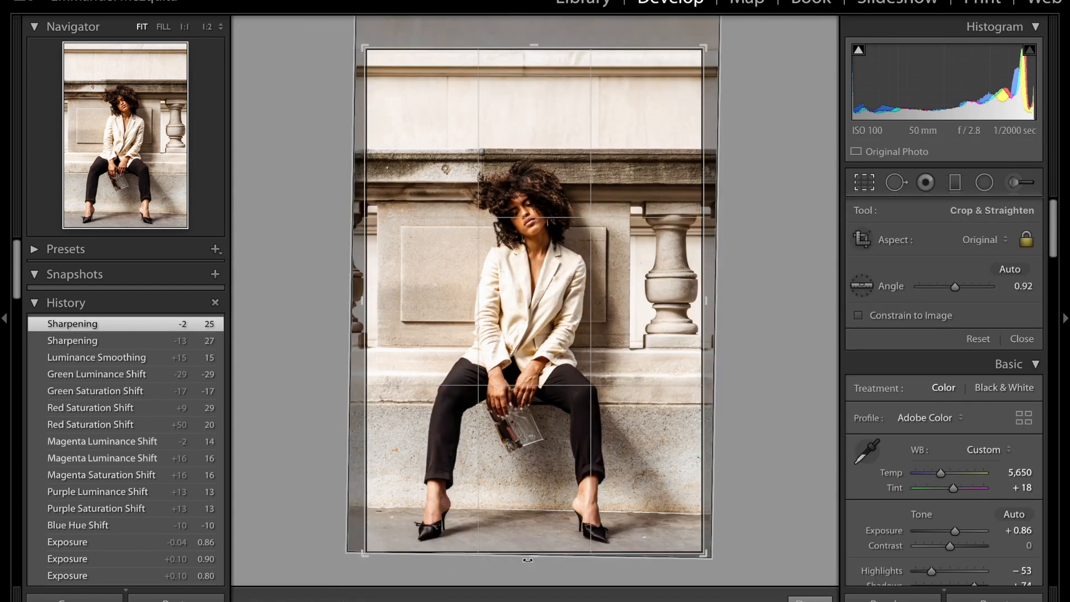
{"action": "left_click_drag", "start_coordinate": [533, 556], "coordinate": [533, 552]}
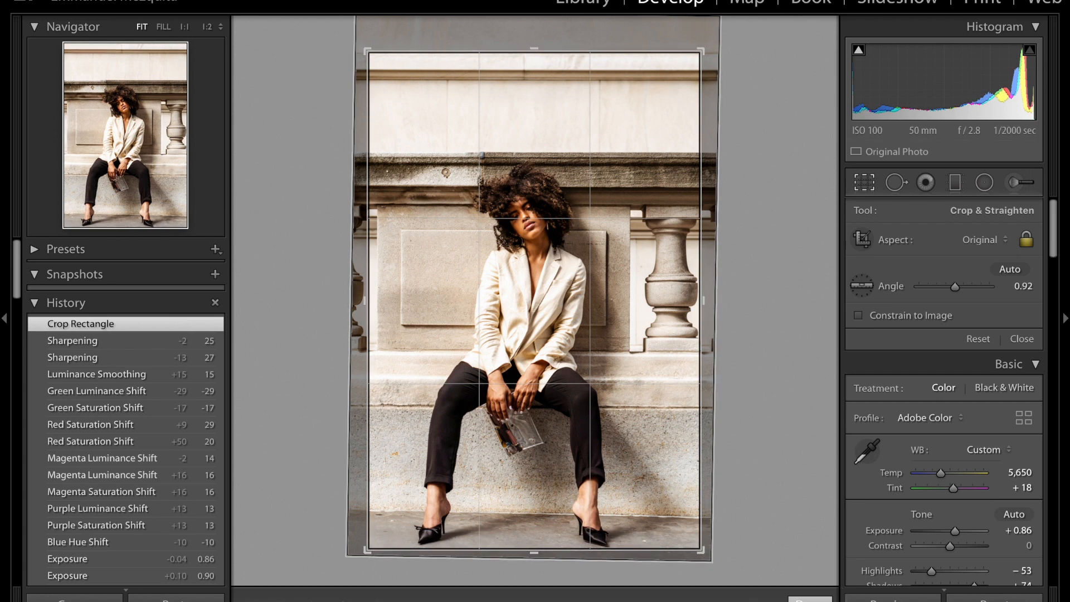
{"action": "left_click_drag", "start_coordinate": [604, 318], "coordinate": [609, 320]}
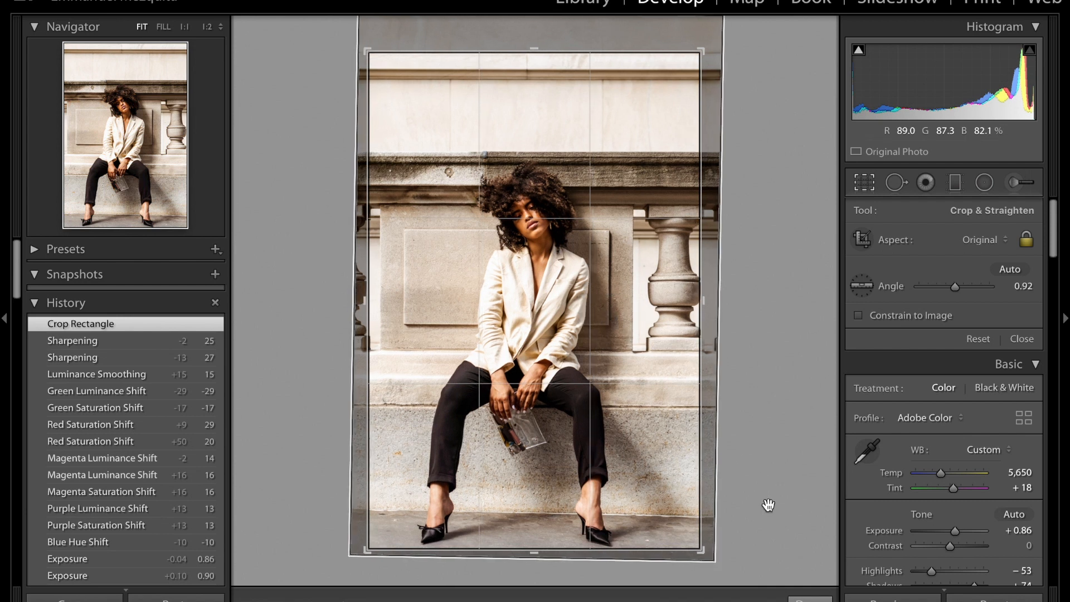
{"action": "key", "text": "z"}
{"action": "left_click", "coordinate": [625, 315]}
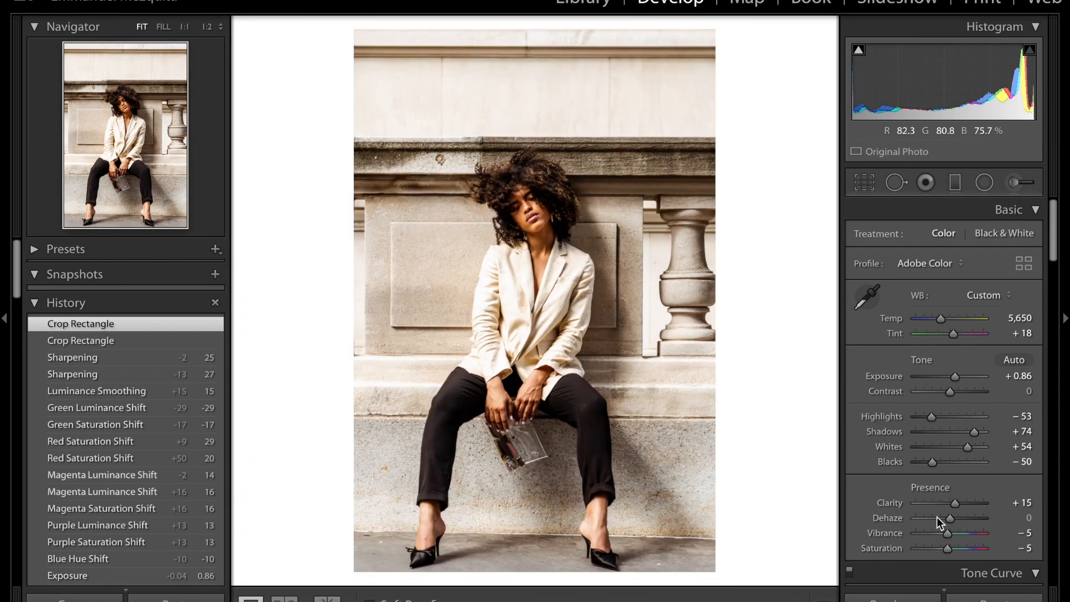
{"action": "scroll", "coordinate": [937, 519], "scroll_direction": "down", "scroll_amount": 10}
{"action": "scroll", "coordinate": [942, 335], "scroll_direction": "up", "scroll_amount": 1}
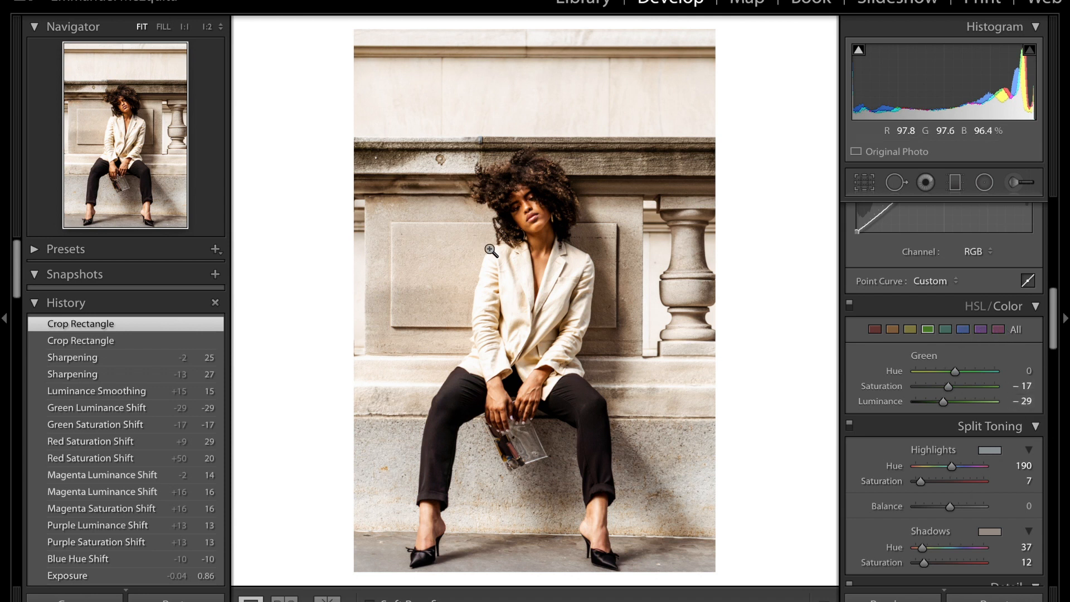
{"action": "scroll", "coordinate": [852, 379], "scroll_direction": "down", "scroll_amount": 5}
{"action": "scroll", "coordinate": [861, 403], "scroll_direction": "down", "scroll_amount": 3}
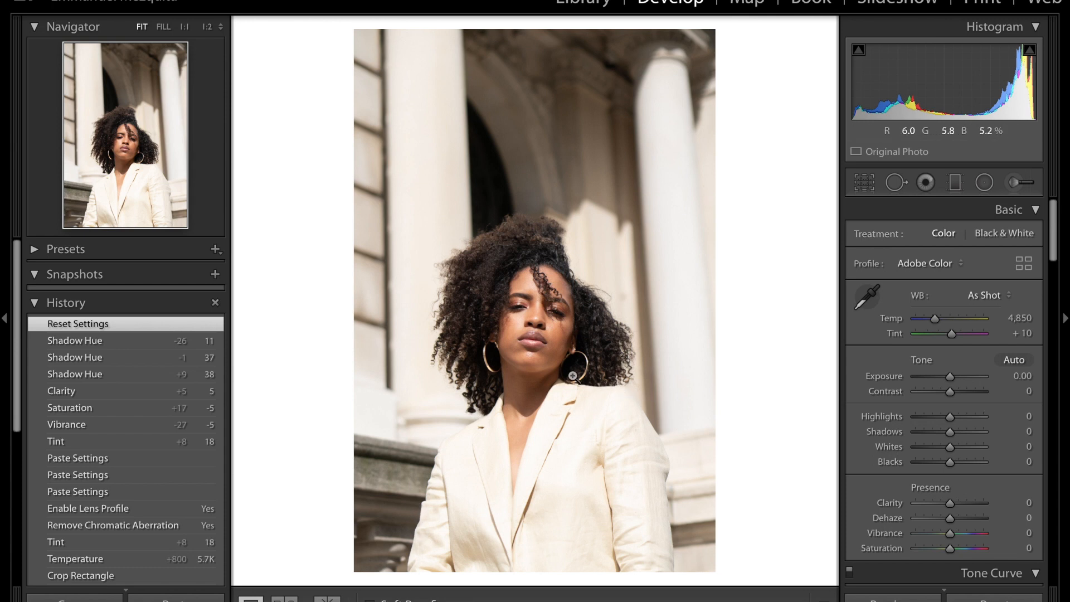
Straighten the close-up portrait in front of the columns to a crop angle of 0.92 and apply the crop
{"action": "mouse_move", "coordinate": [587, 601]}
{"action": "left_click", "coordinate": [864, 182]}
{"action": "left_click_drag", "start_coordinate": [758, 281], "coordinate": [760, 284]}
{"action": "left_click_drag", "start_coordinate": [779, 317], "coordinate": [779, 318]}
{"action": "left_click", "coordinate": [1024, 286]}
{"action": "type", "text": ".92"}
{"action": "key", "text": "Return"}
{"action": "key", "text": "Return"}
Remove chromatic aberration and enable the lens profile corrections for the close-up portrait
{"action": "scroll", "coordinate": [969, 457], "scroll_direction": "down", "scroll_amount": 20}
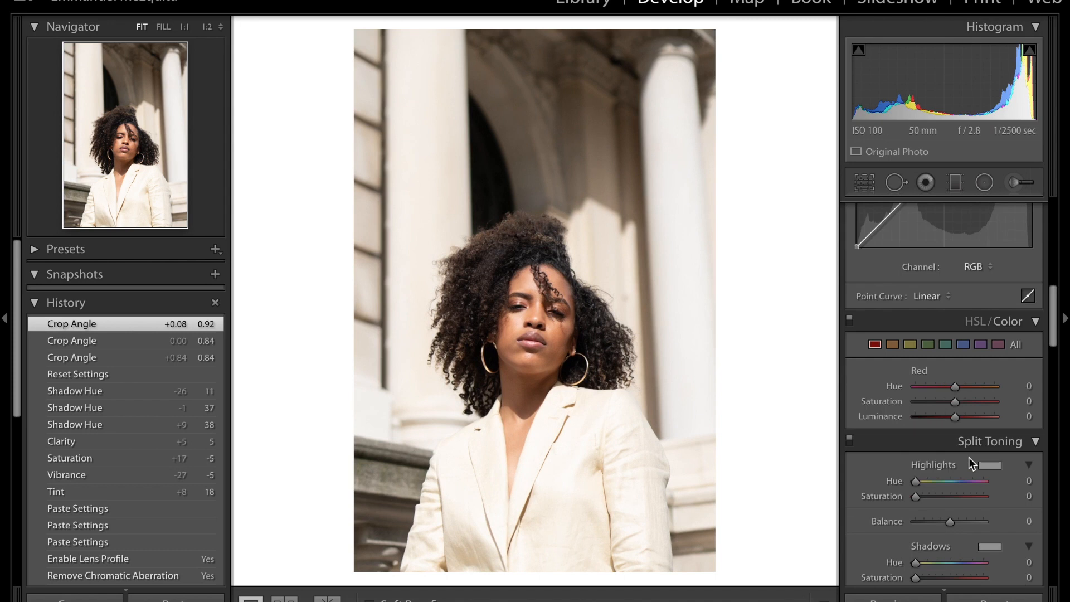
{"action": "left_click", "coordinate": [874, 342]}
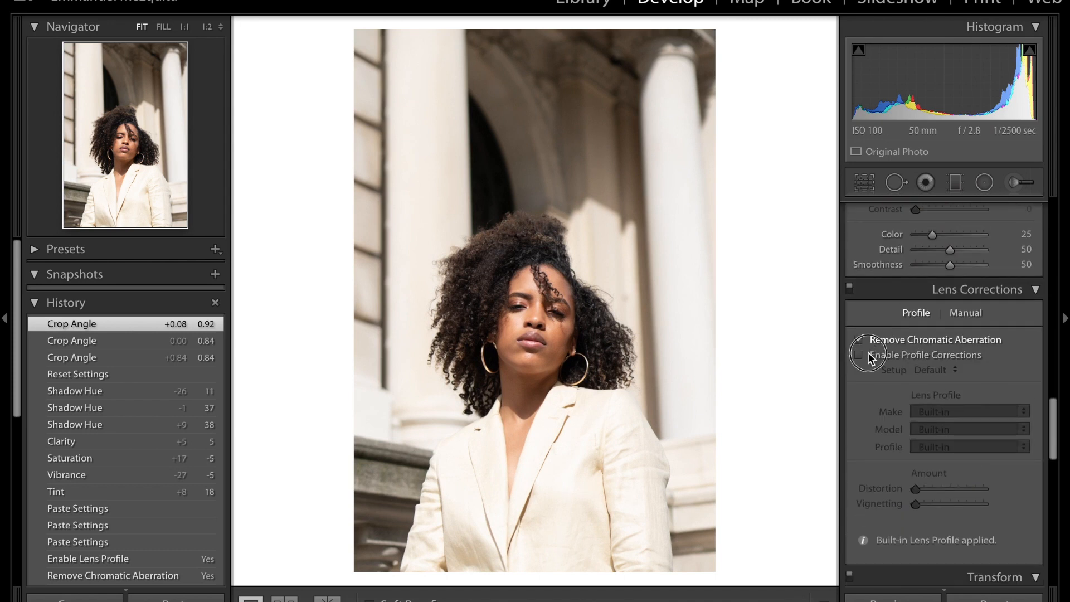
{"action": "left_click", "coordinate": [868, 353]}
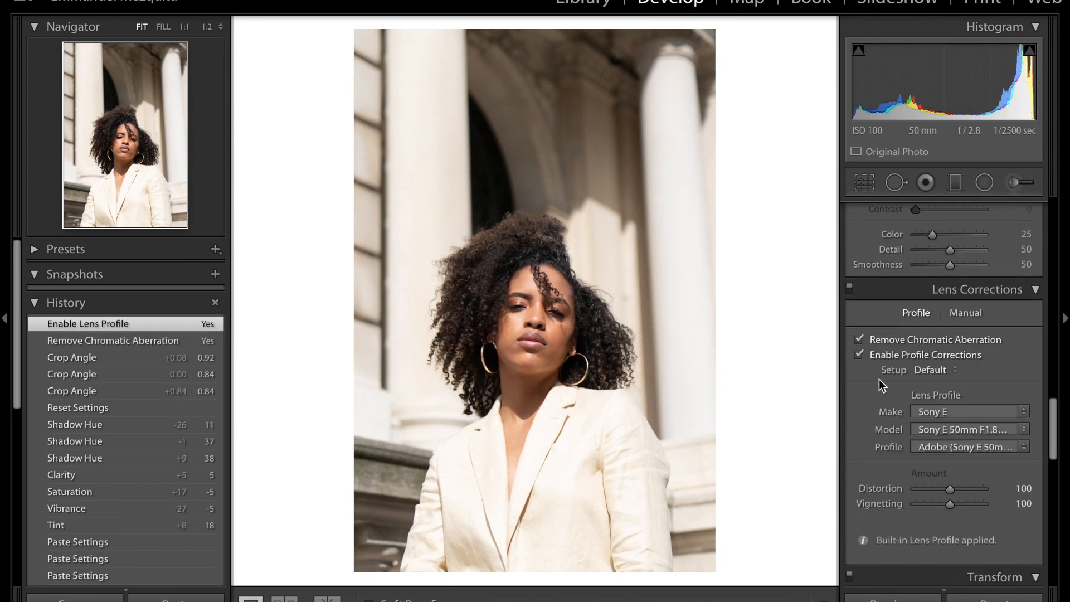
Warm the white balance to Temp 5,450 and Tint +18, and lower Exposure to −0.40
{"action": "scroll", "coordinate": [878, 379], "scroll_direction": "up", "scroll_amount": 15}
{"action": "scroll", "coordinate": [878, 379], "scroll_direction": "down", "scroll_amount": 1}
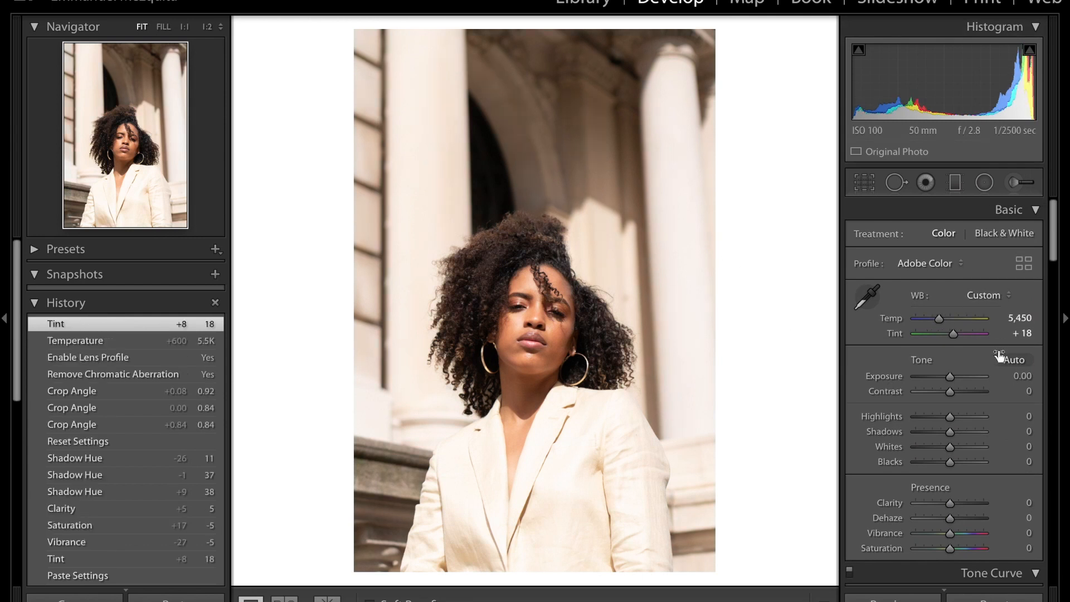
{"action": "left_click", "coordinate": [1011, 376]}
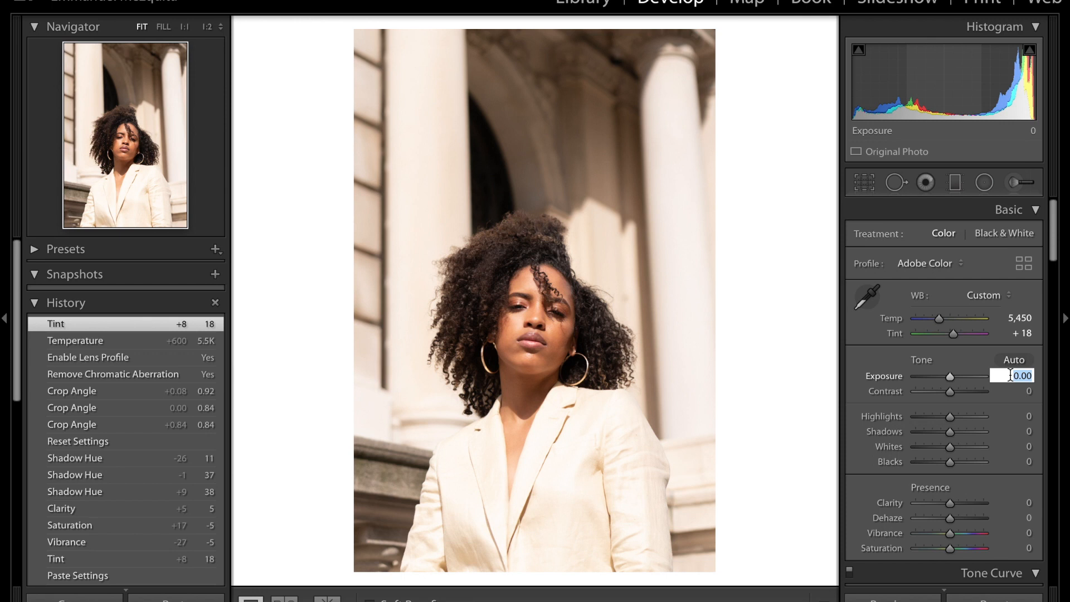
{"action": "key", "text": "Down"}
{"action": "key", "text": "Down"}
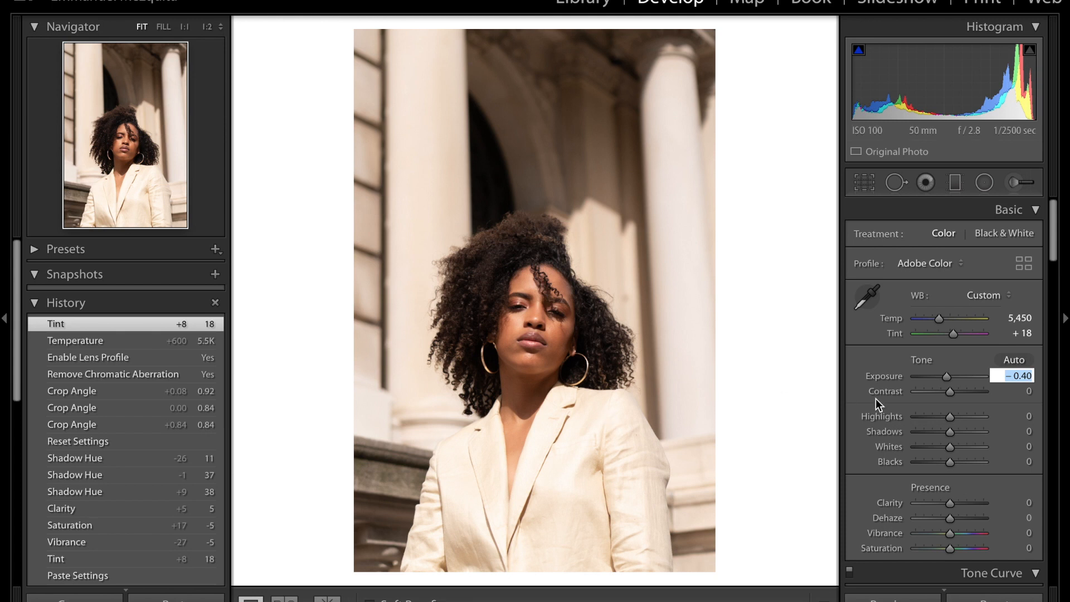
Balance the close-up portrait's tones with Highlights −100, Shadows +48, Whites +7 and Blacks −51
{"action": "scroll", "coordinate": [988, 426], "scroll_direction": "down", "scroll_amount": 1}
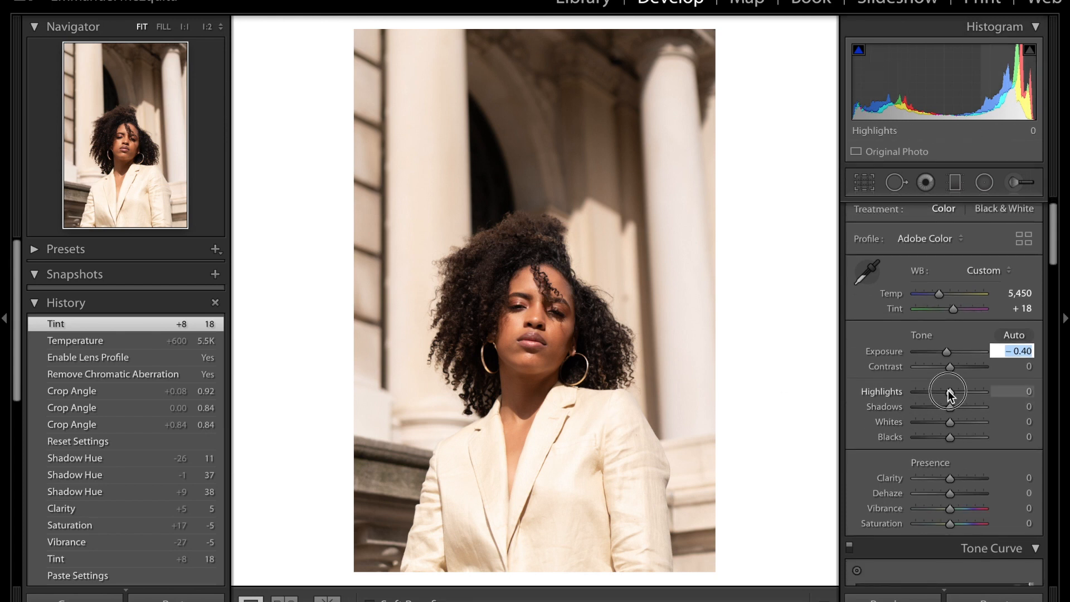
{"action": "left_click_drag", "start_coordinate": [948, 391], "coordinate": [878, 393]}
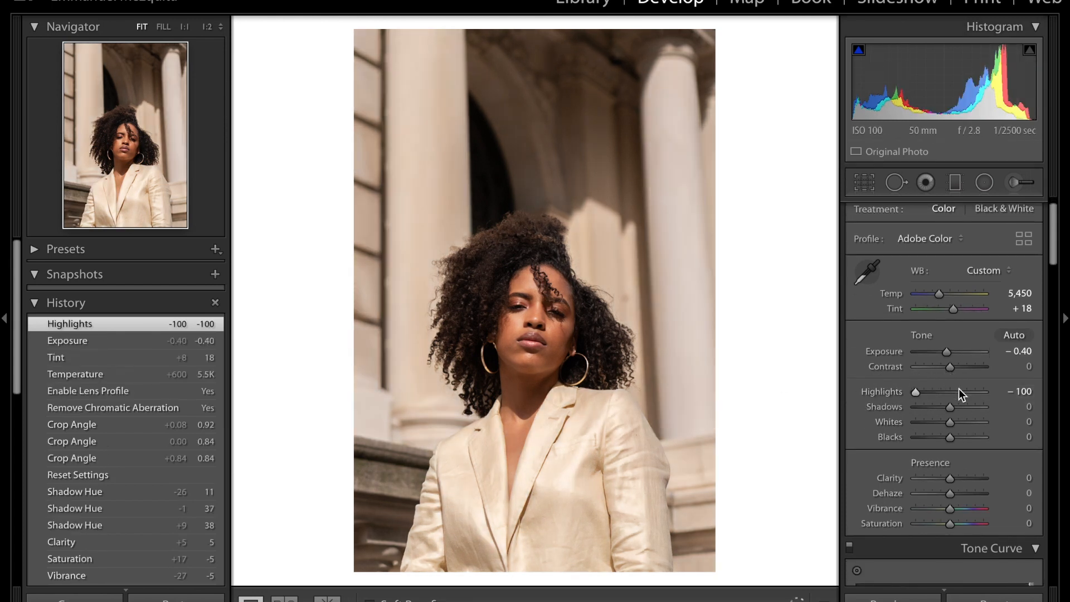
{"action": "left_click_drag", "start_coordinate": [960, 408], "coordinate": [972, 410]}
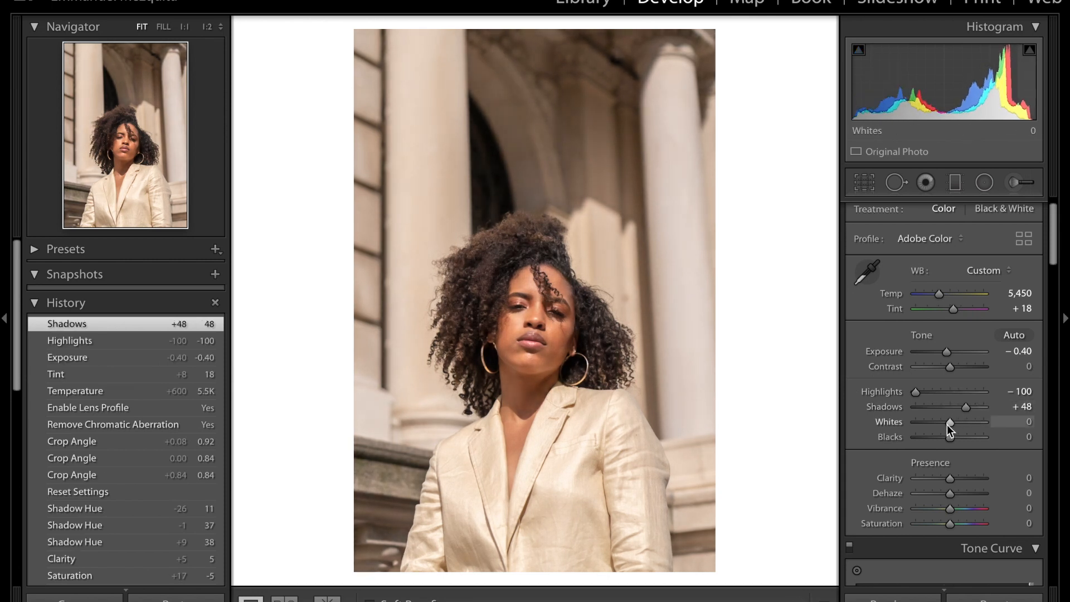
{"action": "left_click_drag", "start_coordinate": [948, 424], "coordinate": [949, 423]}
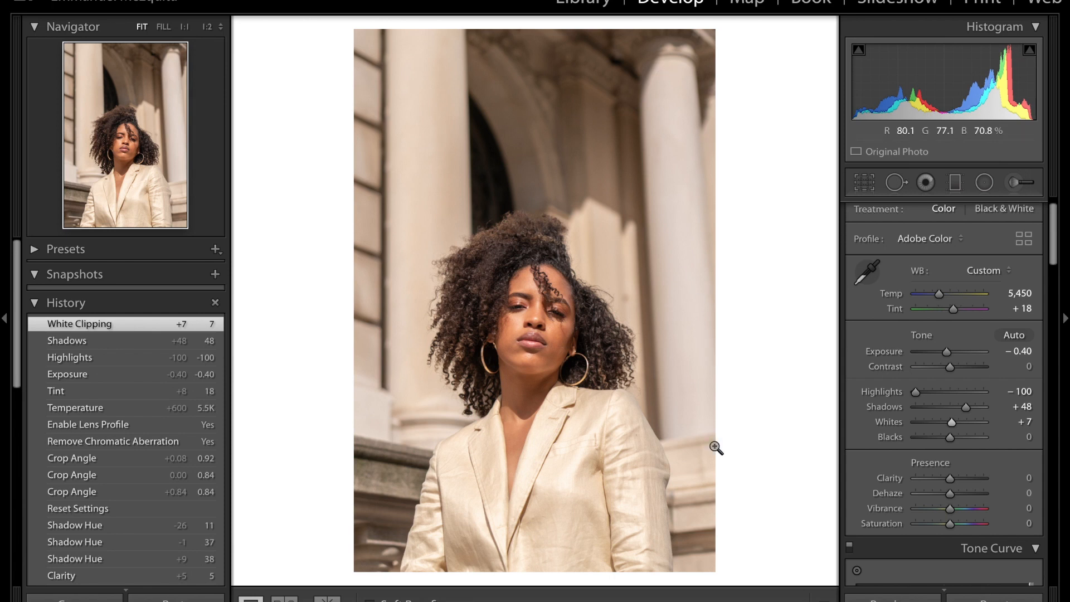
{"action": "left_click_drag", "start_coordinate": [946, 440], "coordinate": [928, 440]}
Set Clarity to +5, and lower both Vibrance and Saturation to −5
{"action": "scroll", "coordinate": [1045, 452], "scroll_direction": "down", "scroll_amount": 2}
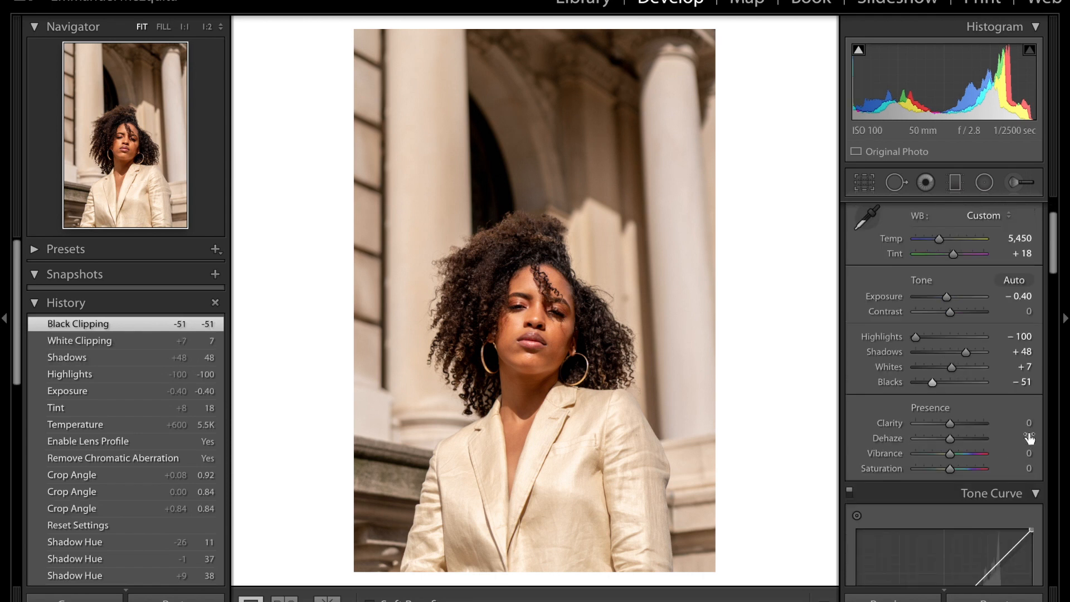
{"action": "left_click", "coordinate": [1029, 423]}
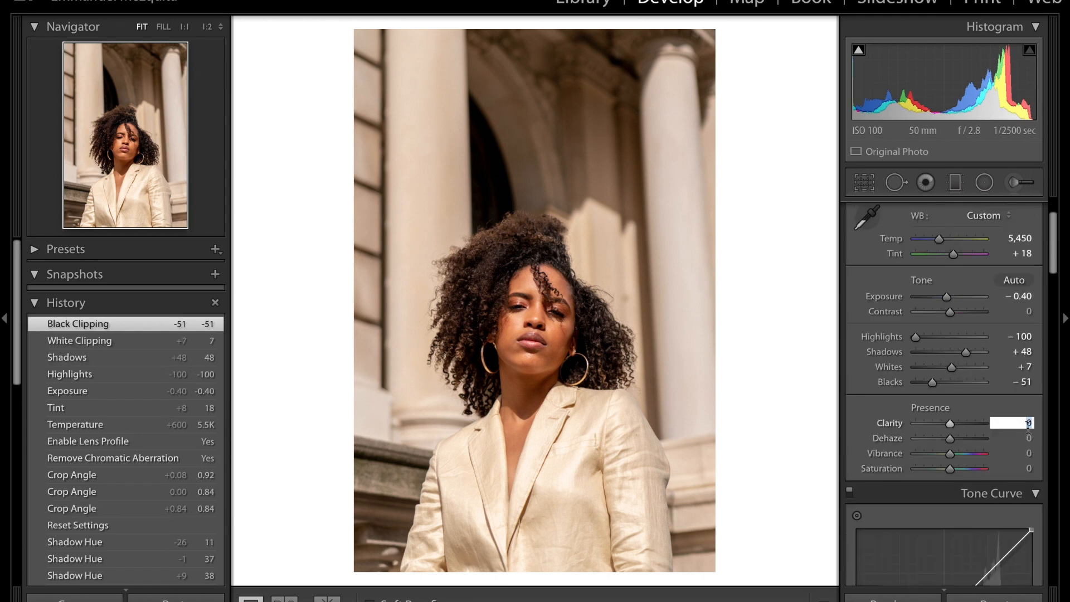
{"action": "type", "text": "5"}
{"action": "key", "text": "Return"}
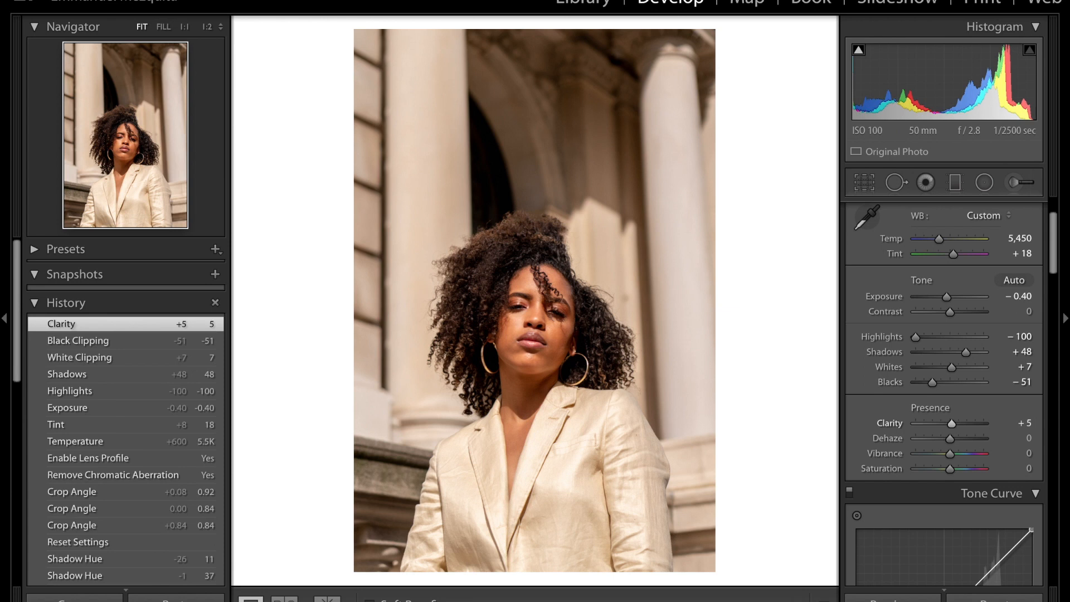
{"action": "left_click", "coordinate": [1028, 453]}
{"action": "type", "text": "-5"}
{"action": "key", "text": "Return"}
{"action": "left_click", "coordinate": [1023, 470]}
{"action": "type", "text": "-5"}
{"action": "key", "text": "Return"}
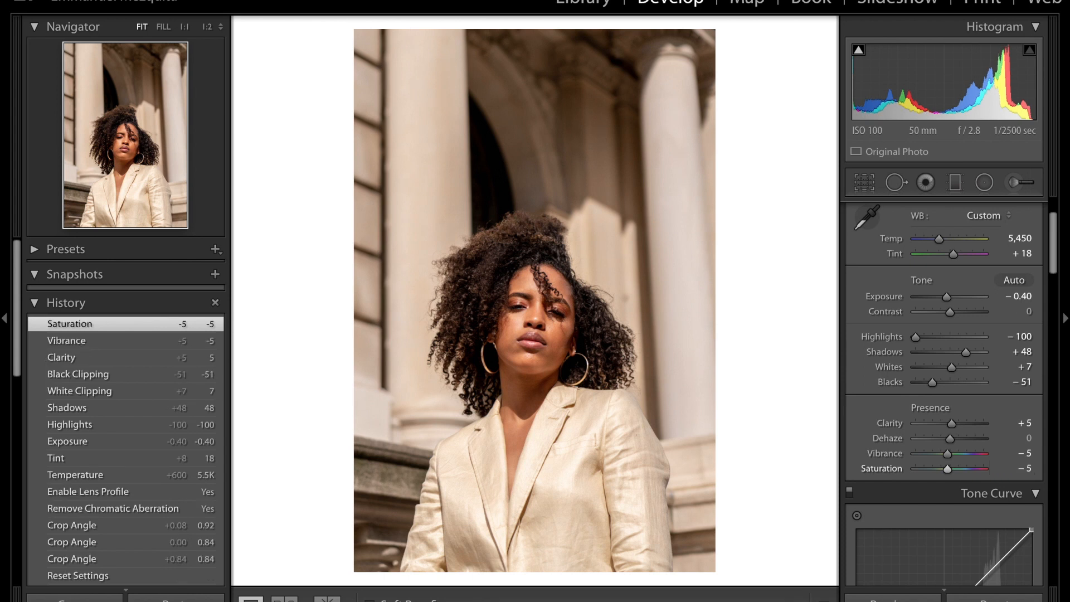
Shape the RGB tone curve by lowering the shadows slightly, lifting the upper midtones and pulling the white point down a little
{"action": "scroll", "coordinate": [1001, 485], "scroll_direction": "down", "scroll_amount": 3}
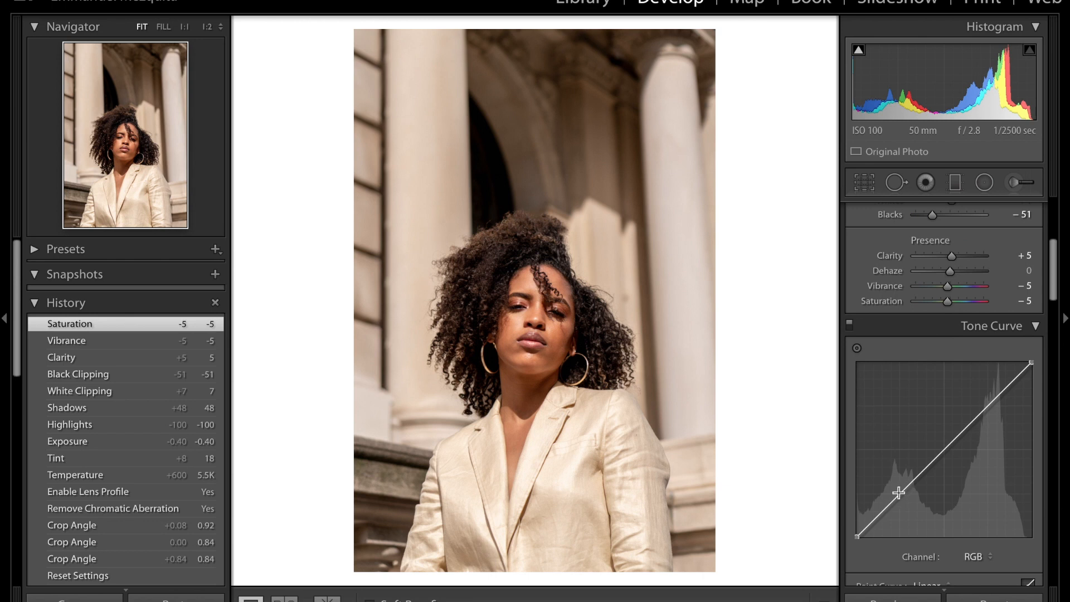
{"action": "left_click_drag", "start_coordinate": [899, 493], "coordinate": [899, 500]}
{"action": "left_click_drag", "start_coordinate": [940, 457], "coordinate": [947, 447]}
{"action": "left_click", "coordinate": [990, 403]}
{"action": "key", "text": "super+z"}
{"action": "left_click_drag", "start_coordinate": [1032, 364], "coordinate": [1032, 368]}
Split-tone the photo with highlights at Hue 194 and Saturation 8, and shadows at Hue 37 and Saturation 11
{"action": "scroll", "coordinate": [1004, 418], "scroll_direction": "down", "scroll_amount": 7}
{"action": "left_click_drag", "start_coordinate": [916, 373], "coordinate": [952, 374]}
{"action": "left_click_drag", "start_coordinate": [916, 386], "coordinate": [921, 386]}
{"action": "left_click_drag", "start_coordinate": [916, 452], "coordinate": [922, 453]}
{"action": "left_click_drag", "start_coordinate": [916, 467], "coordinate": [923, 468]}
Adjust the yellows to Hue −17, Saturation +12 and Luminance +15, and raise Exposure to −0.30
{"action": "left_click", "coordinate": [910, 231]}
{"action": "left_click_drag", "start_coordinate": [955, 273], "coordinate": [948, 274]}
{"action": "left_click_drag", "start_coordinate": [955, 287], "coordinate": [947, 299]}
Mute the greens with Saturation −17 and Luminance −29
{"action": "left_click", "coordinate": [928, 244]}
{"action": "left_click", "coordinate": [1027, 315]}
{"action": "type", "text": "-29"}
Set Blue Hue to −10, Purple Saturation and Luminance to +13, Magenta Saturation to +16 and Luminance to +14, and Red Saturation to +29
{"action": "left_click", "coordinate": [963, 242]}
{"action": "left_click", "coordinate": [980, 243]}
{"action": "left_click", "coordinate": [999, 242]}
{"action": "left_click", "coordinate": [875, 242]}
Add grain to the photo with Amount 42 and Size 20
{"action": "scroll", "coordinate": [981, 325], "scroll_direction": "down", "scroll_amount": 10}
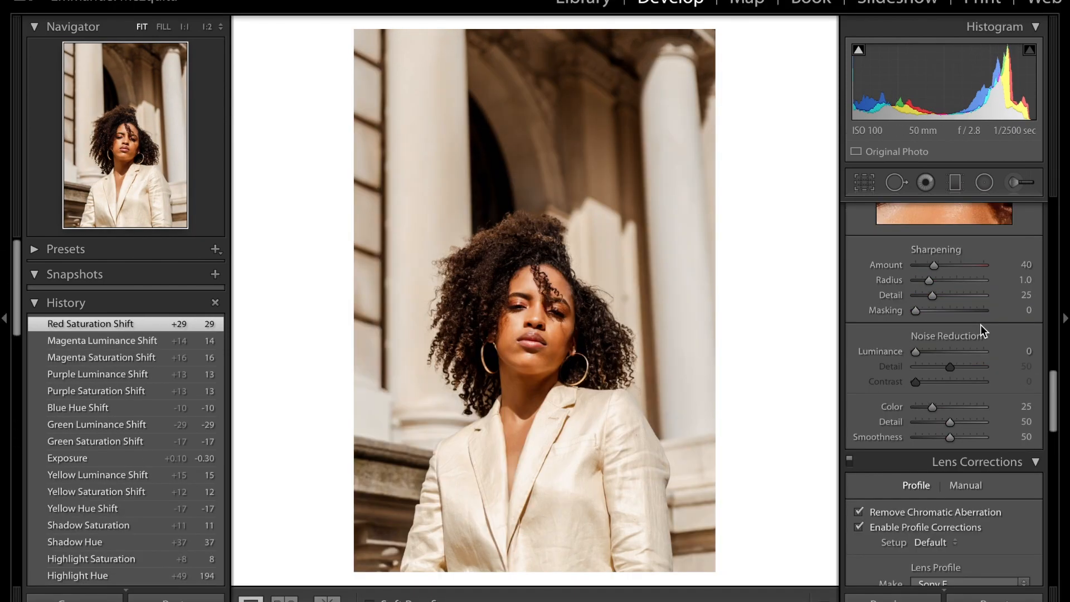
{"action": "scroll", "coordinate": [981, 324], "scroll_direction": "down", "scroll_amount": 10}
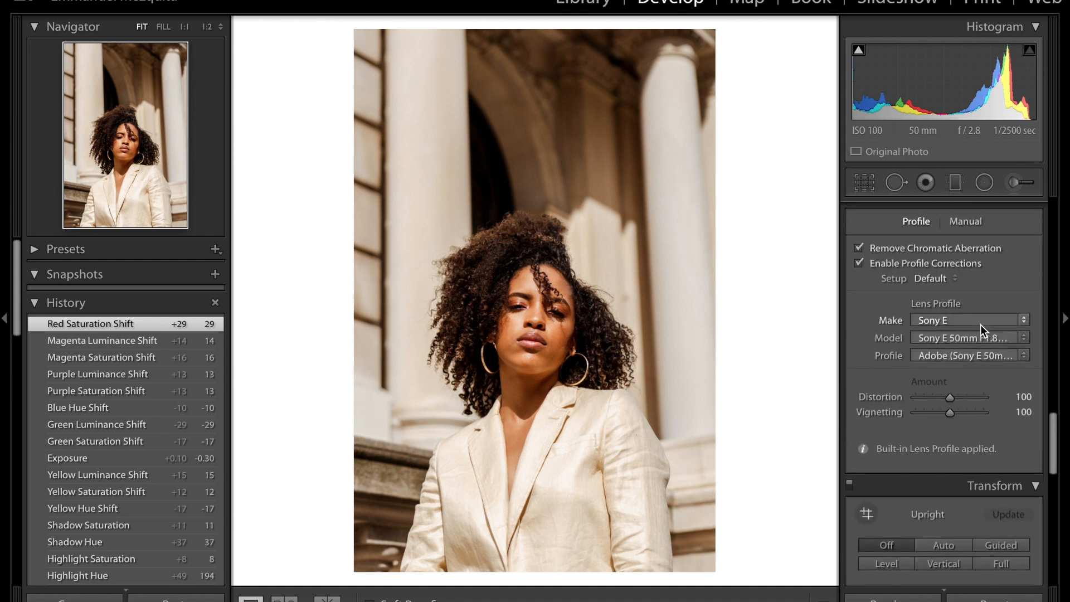
{"action": "scroll", "coordinate": [981, 324], "scroll_direction": "down", "scroll_amount": 8}
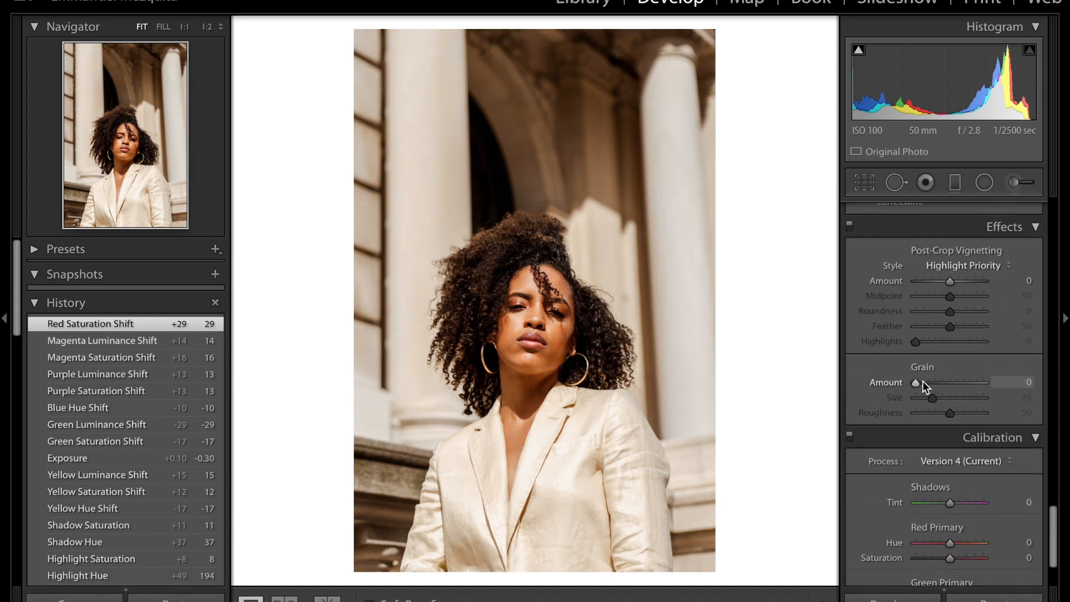
{"action": "mouse_move", "coordinate": [917, 390]}
{"action": "left_mouse_down"}
{"action": "mouse_move", "coordinate": [939, 387]}
{"action": "mouse_move", "coordinate": [934, 396]}
{"action": "left_mouse_up"}
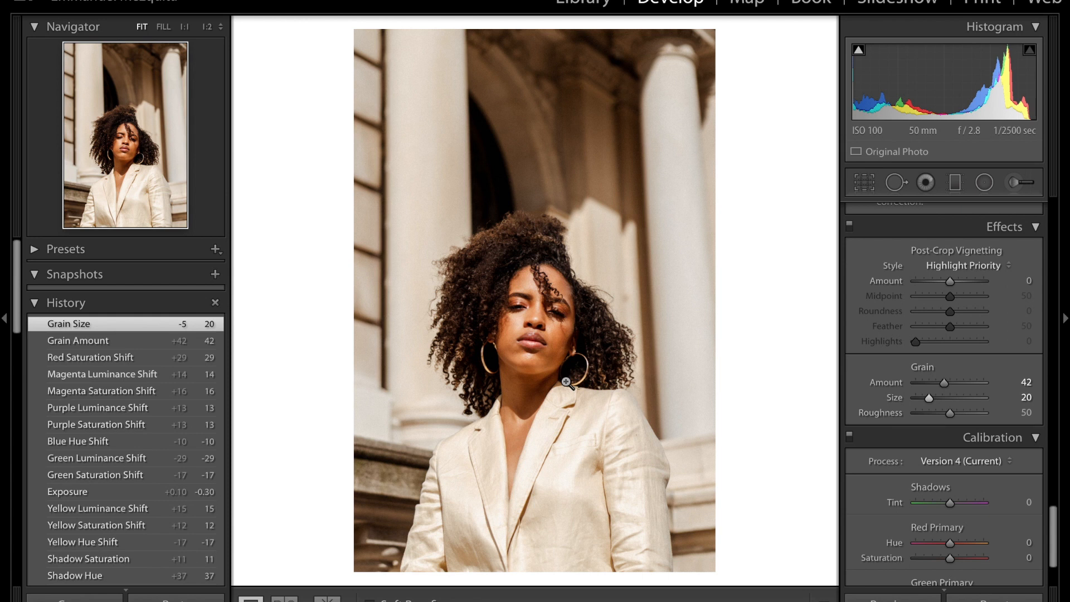
Inspect the grain on the face, hair, earring and jacket at 1:1 magnification
{"action": "left_click", "coordinate": [542, 332]}
{"action": "left_click_drag", "start_coordinate": [747, 222], "coordinate": [607, 258]}
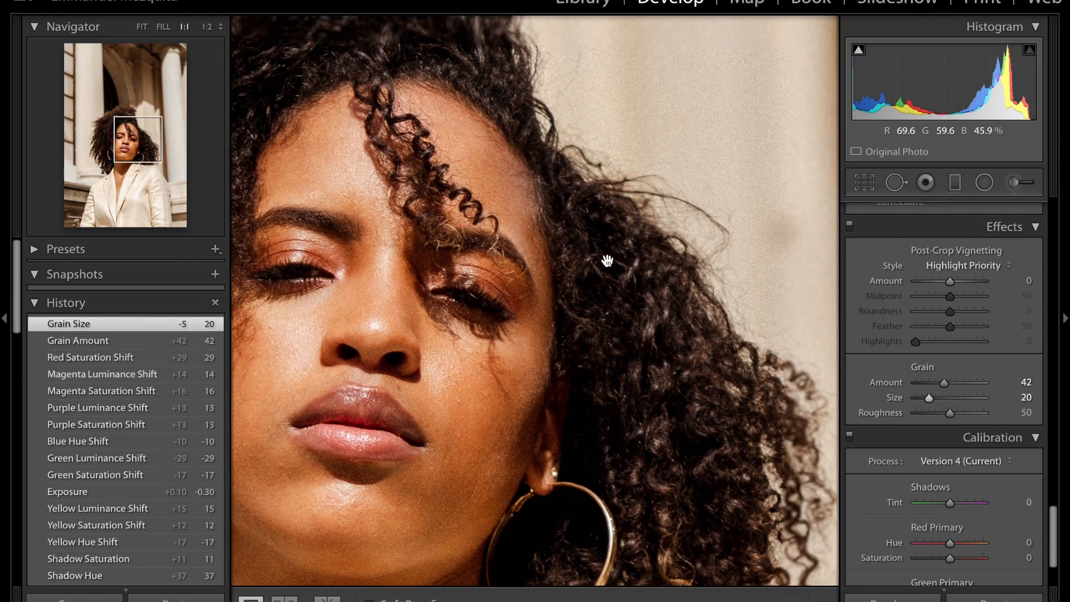
{"action": "left_click_drag", "start_coordinate": [590, 192], "coordinate": [703, 189]}
{"action": "left_click_drag", "start_coordinate": [758, 327], "coordinate": [634, 286]}
{"action": "scroll", "coordinate": [706, 271], "scroll_direction": "down", "scroll_amount": 5}
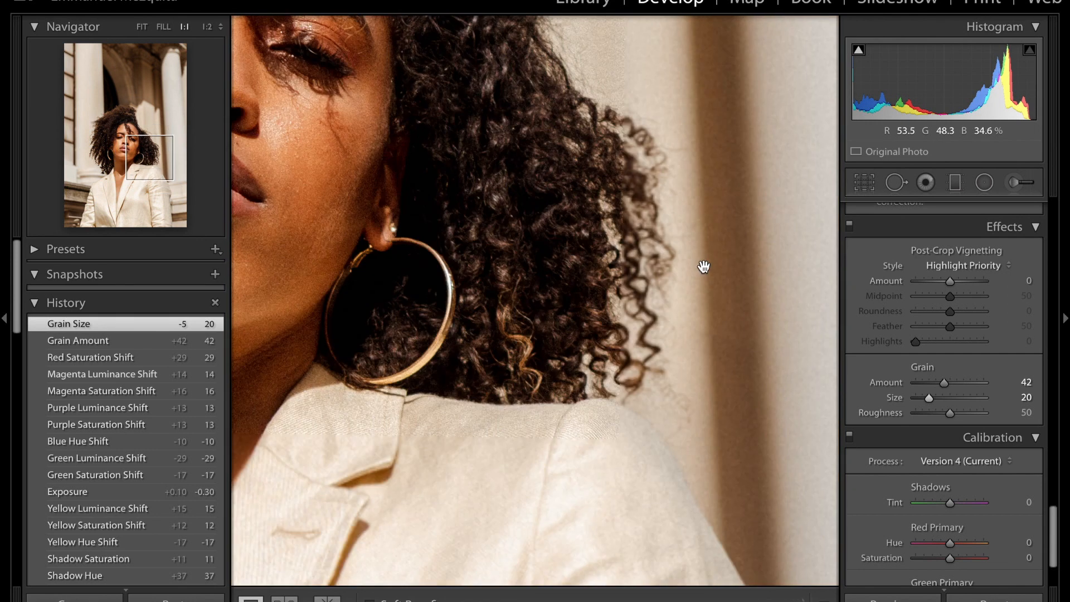